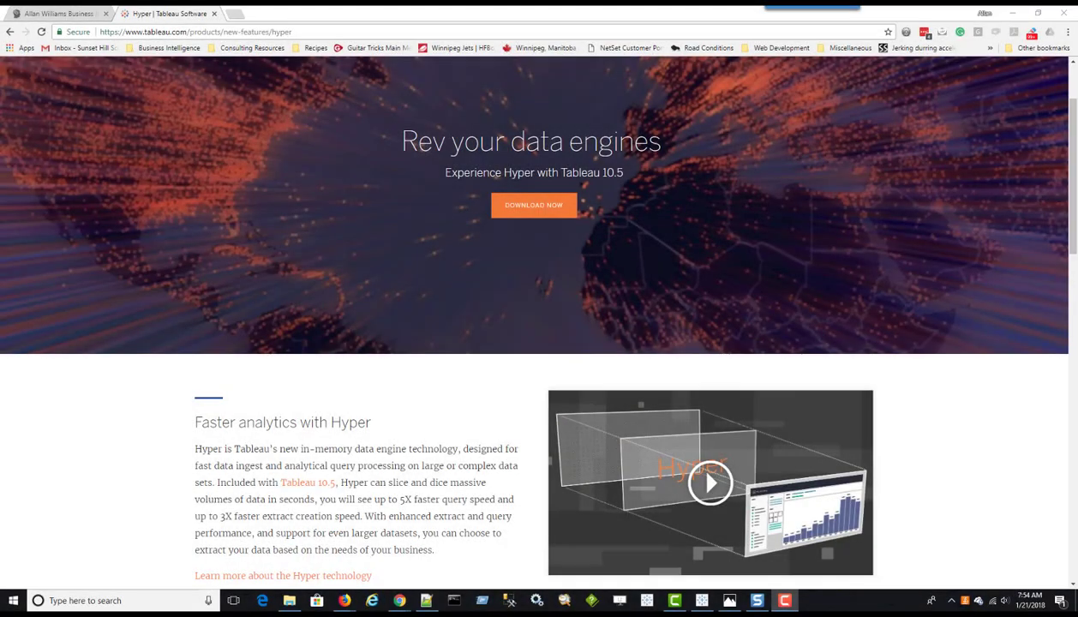
Step: Review the Hyper | Tableau Software page in Chrome, highlighting 'Hyper', then return to the blog tab
click(72, 15)
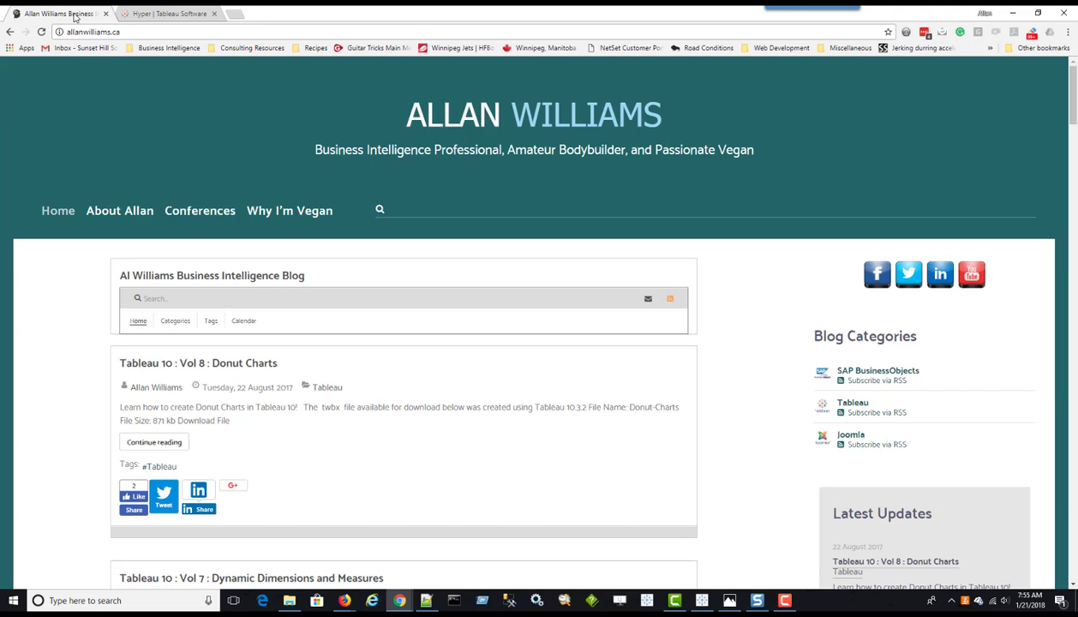
click(178, 13)
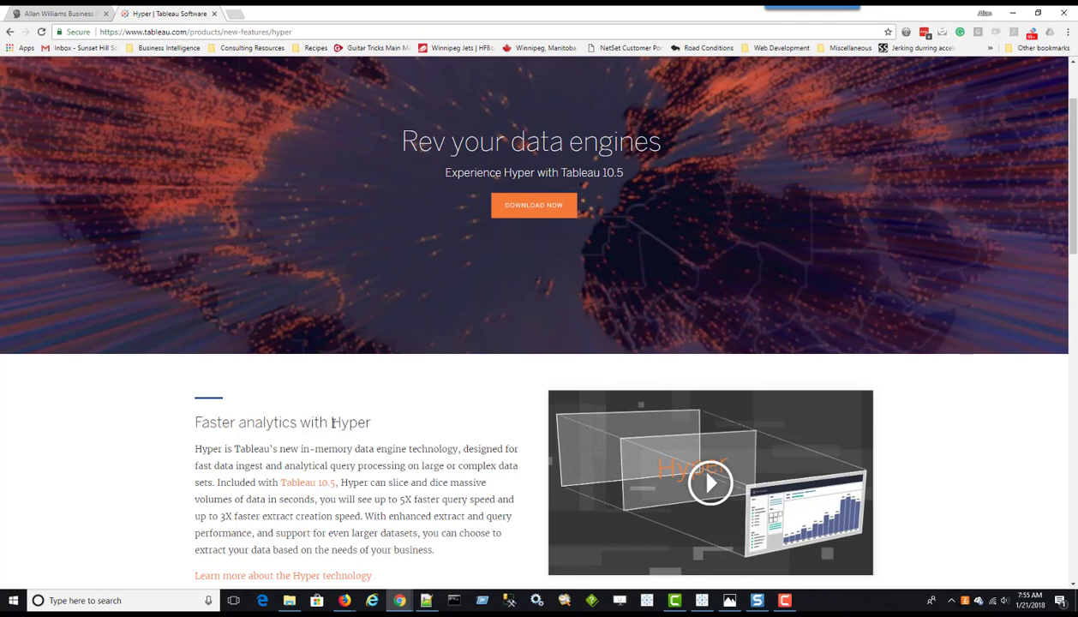
drag(330, 420, 373, 422)
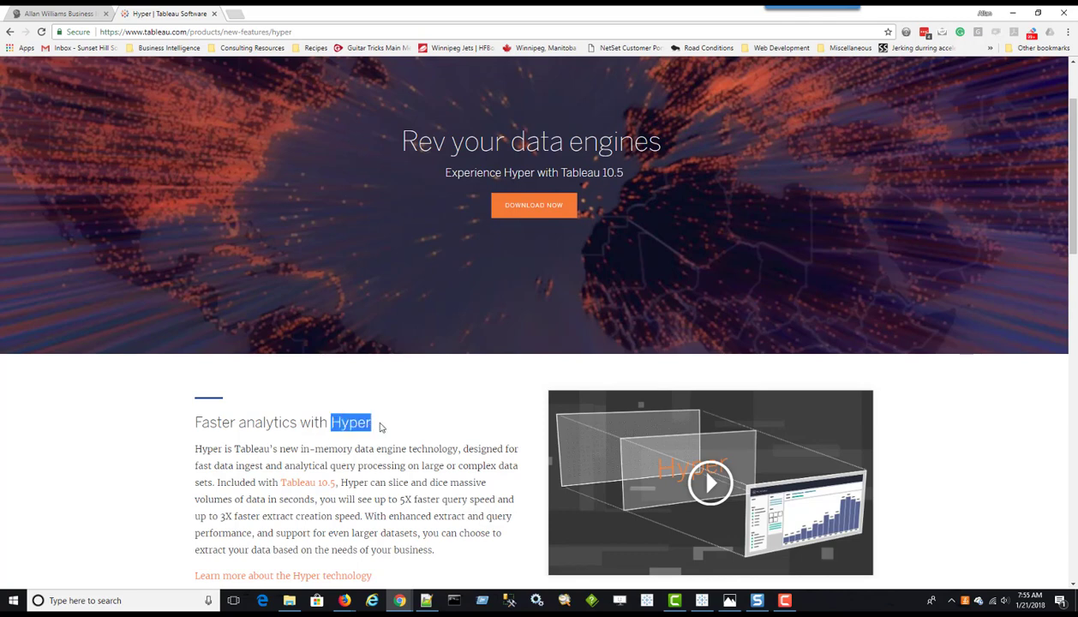
click(321, 455)
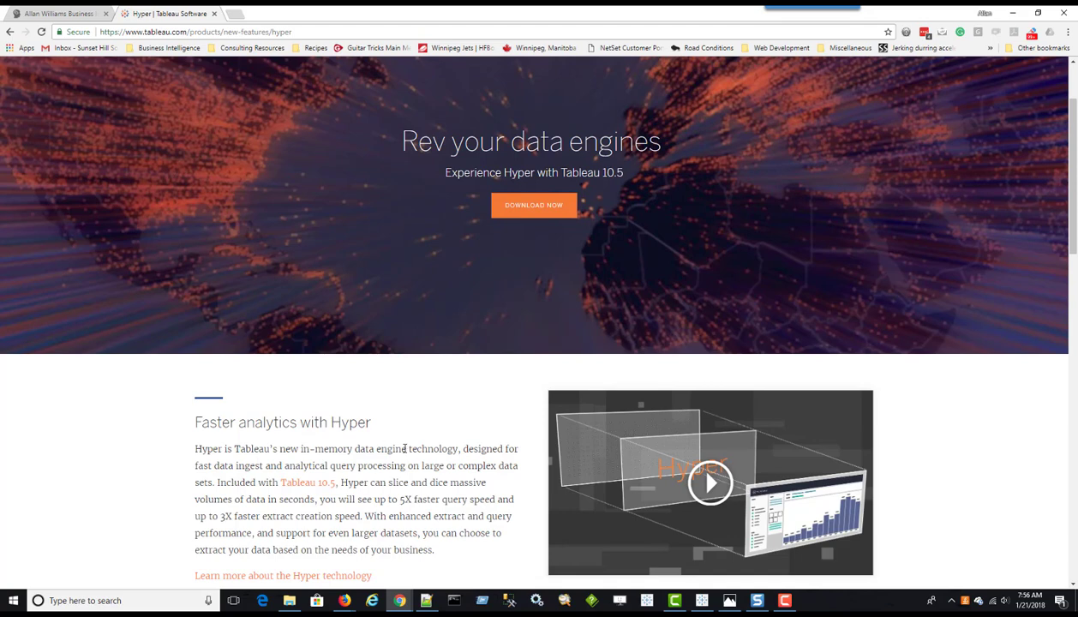
click(60, 14)
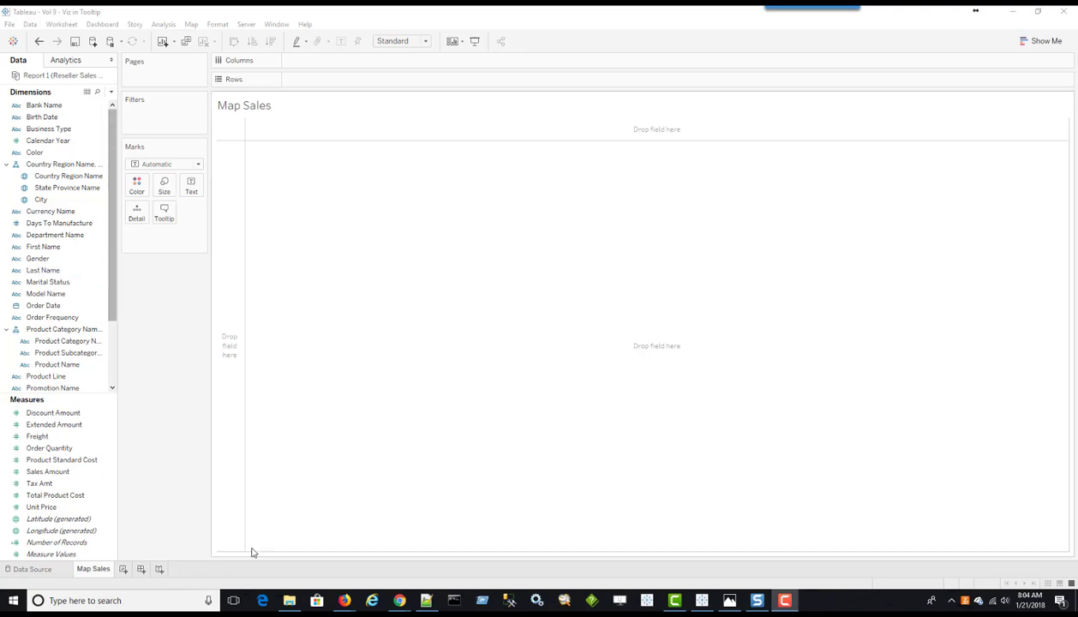
Step: Switch from Chrome to the Tableau Desktop window showing the blank Map Sales sheet
mouse_move(403, 603)
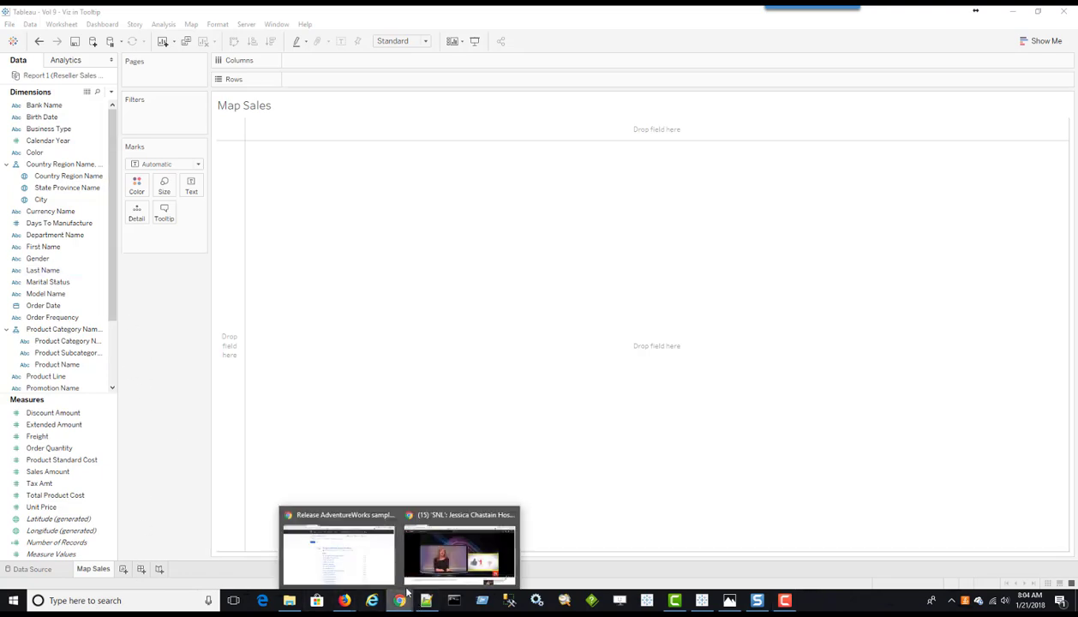
click(335, 525)
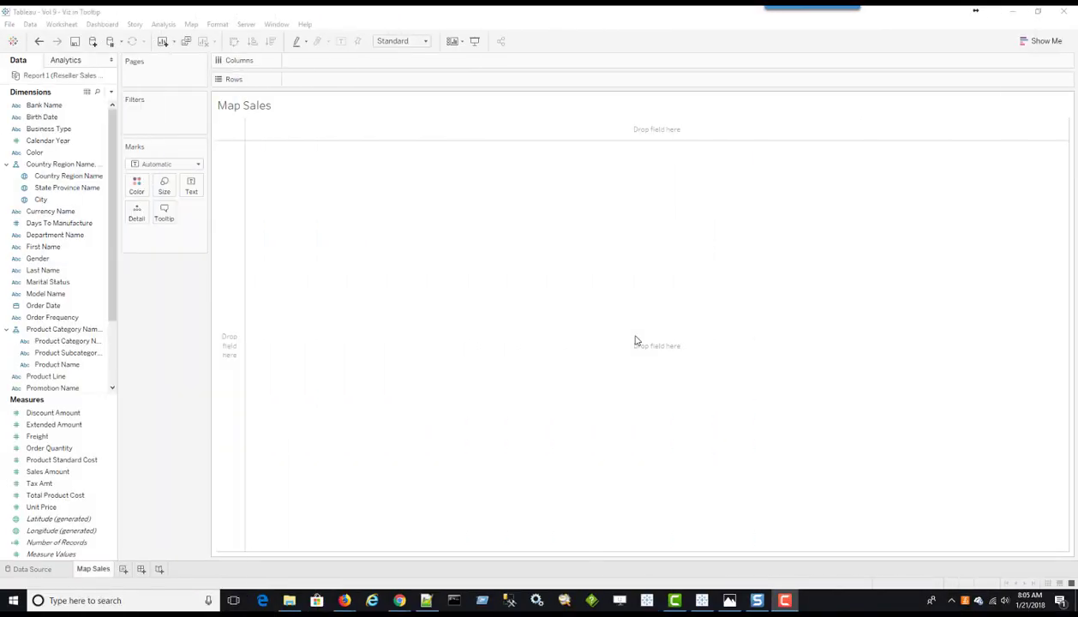
click(104, 465)
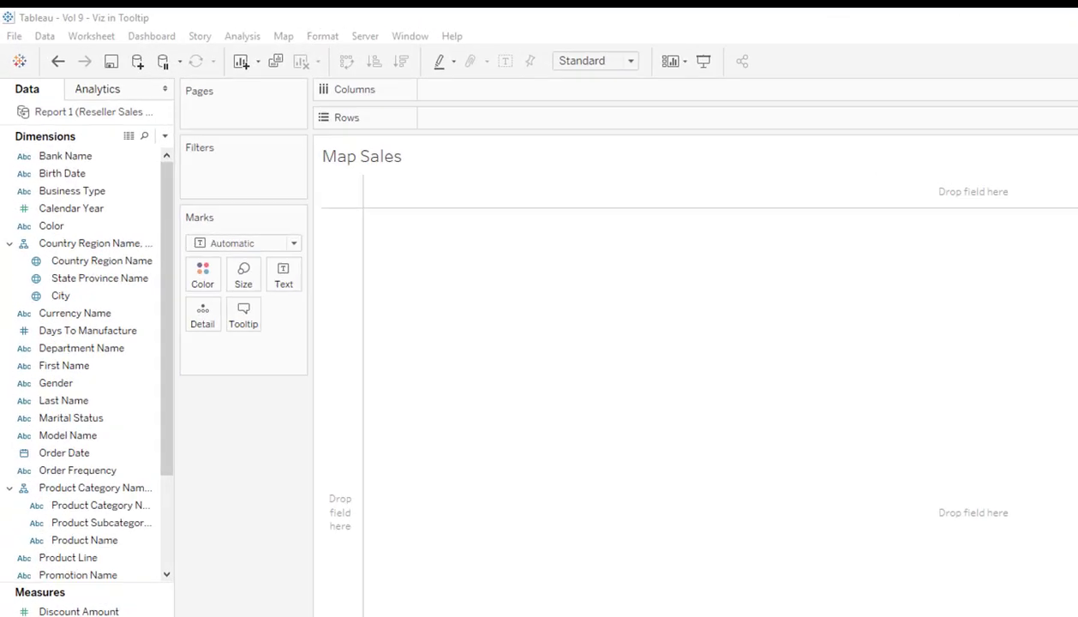
Step: Place Country Region Name in the view and add SUM(Sales Amount) to Detail
click(77, 272)
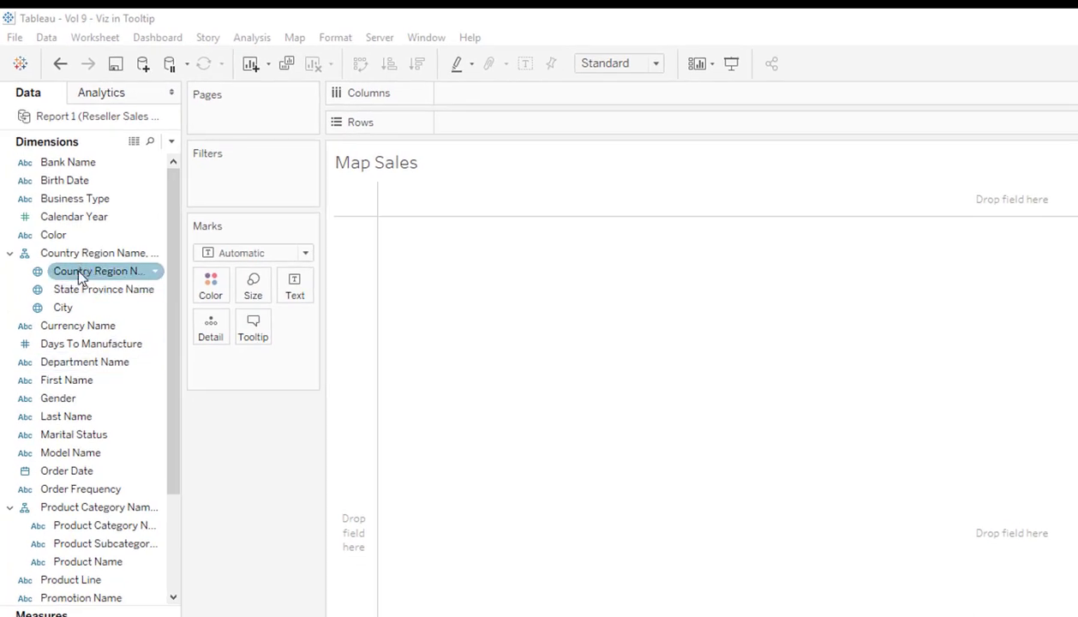
click(79, 272)
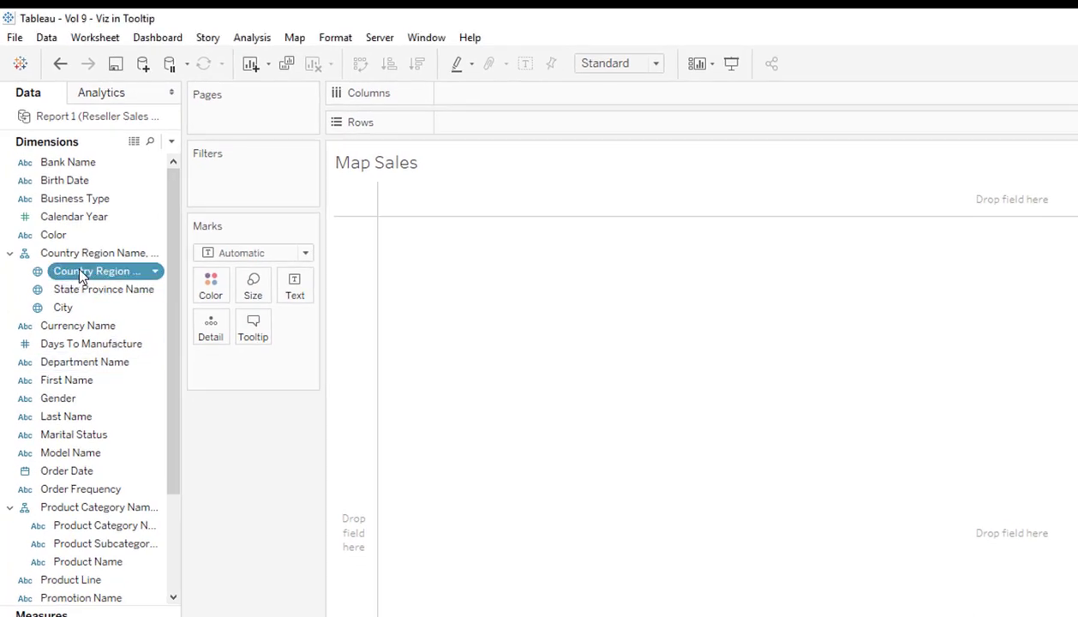
drag(99, 283, 568, 377)
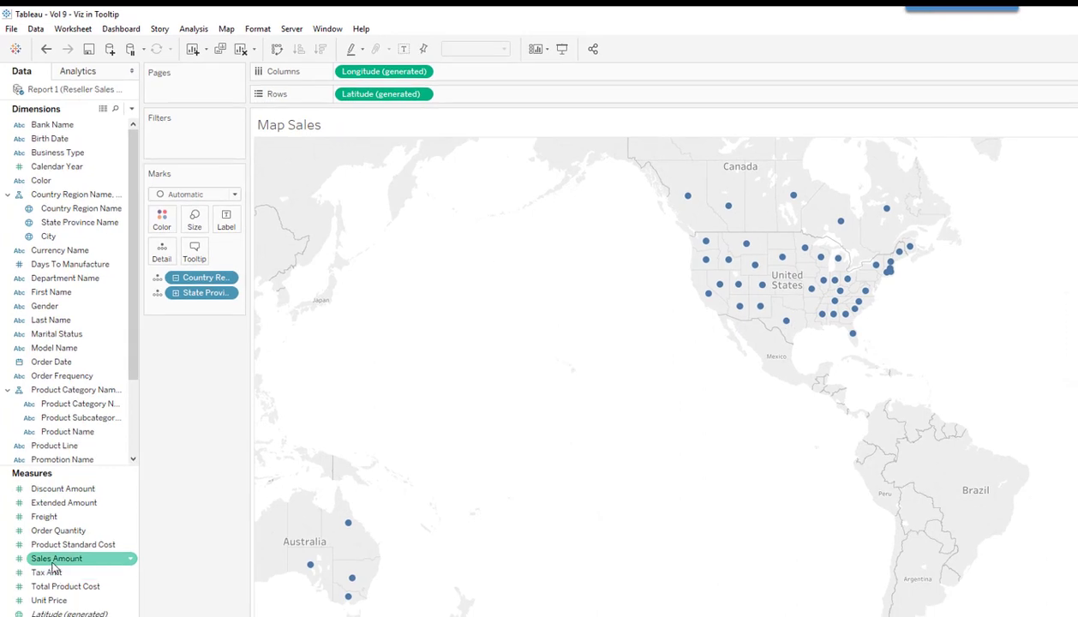
drag(53, 568, 163, 255)
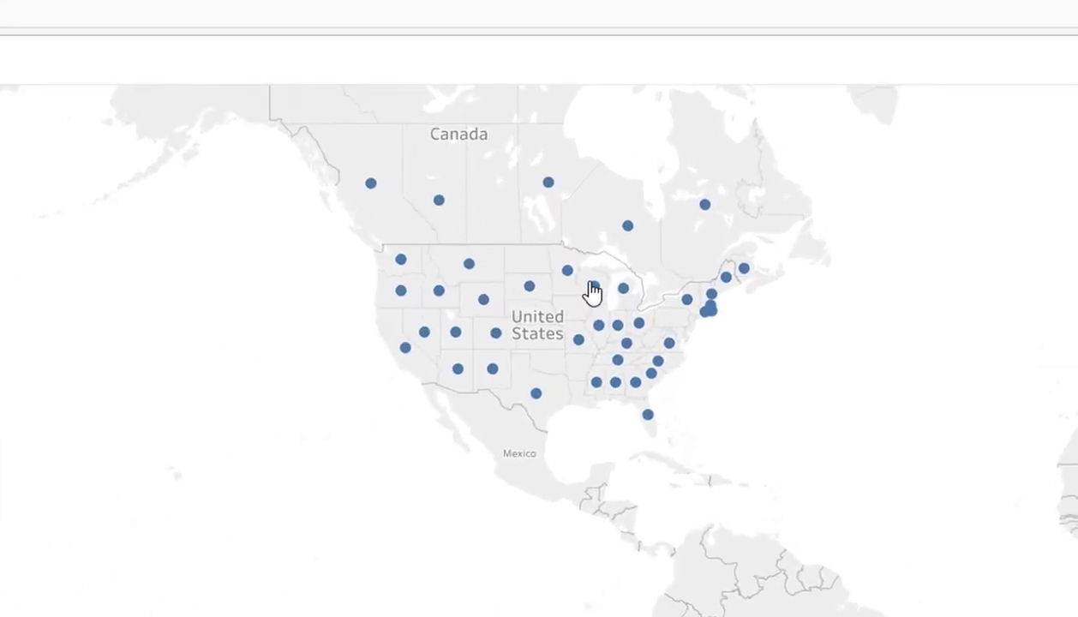
Step: Switch the dot map to a filled map of states and provinces using Show Me
mouse_move(800, 249)
mouse_move(605, 287)
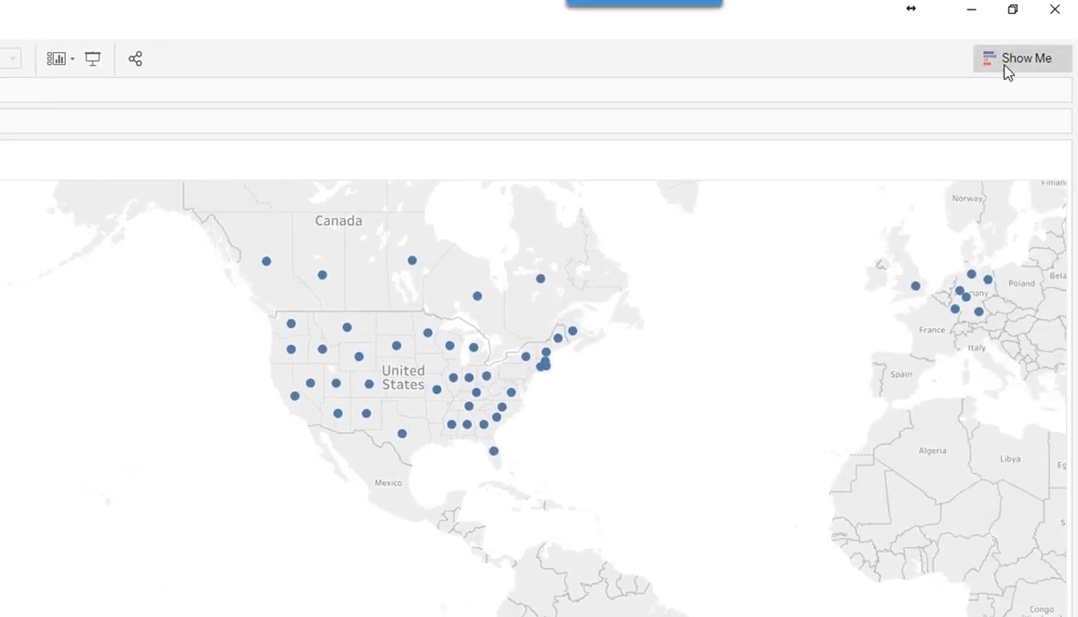
click(1008, 64)
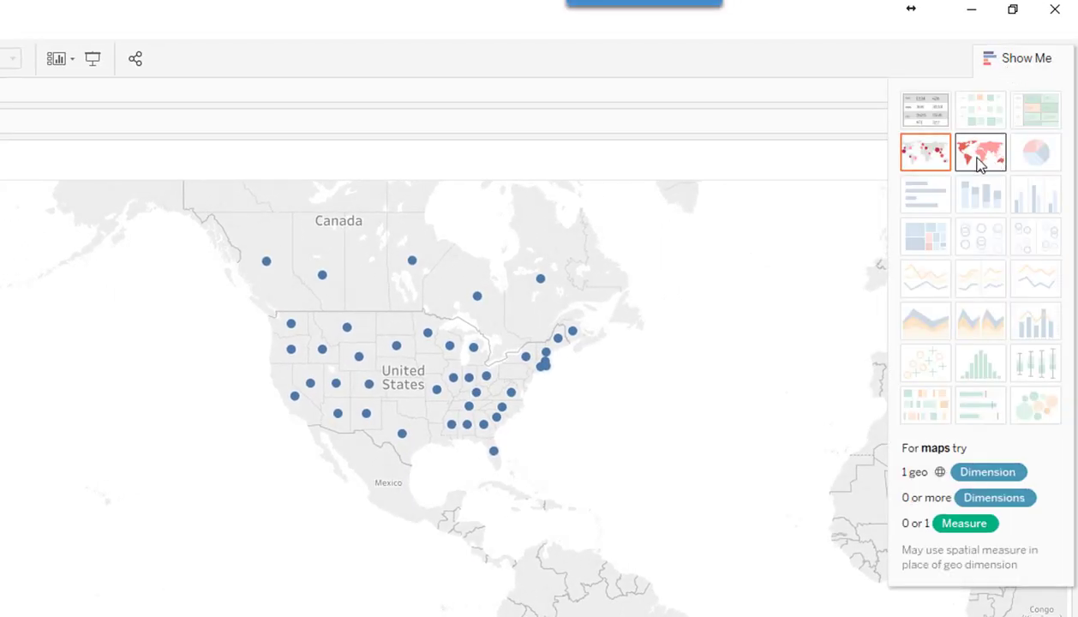
click(979, 163)
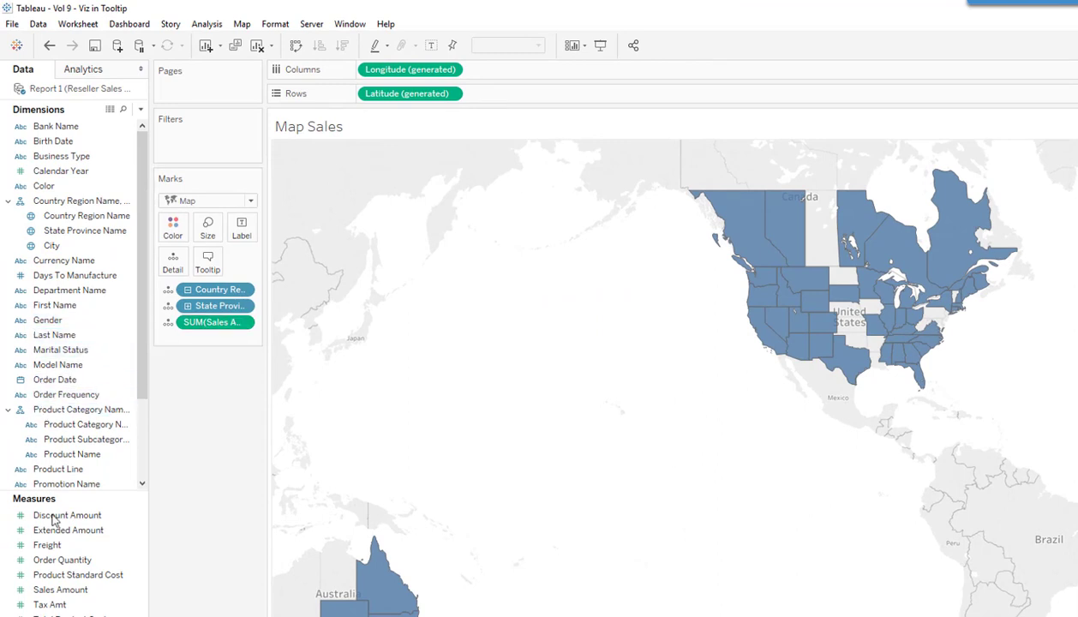
Step: Colour the states and provinces by Sales Amount and pan the map to the US and Canada
mouse_move(53, 591)
mouse_down()
mouse_move(141, 352)
mouse_move(154, 230)
mouse_move(173, 227)
mouse_up()
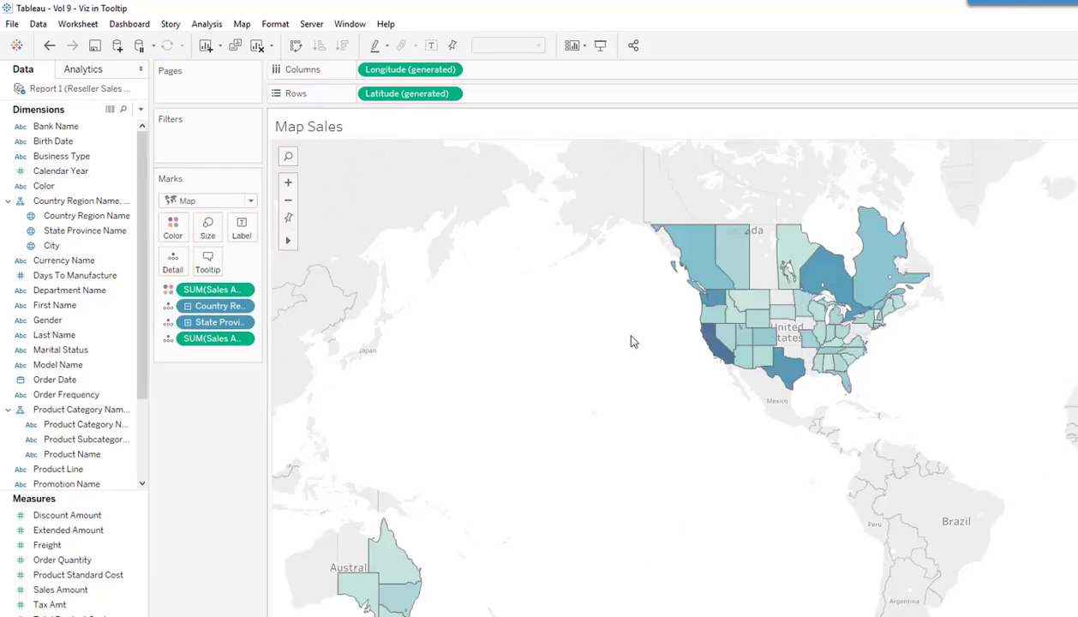
scroll(632, 341, up, 2)
drag(643, 318, 516, 403)
scroll(610, 383, up, 2)
mouse_move(291, 240)
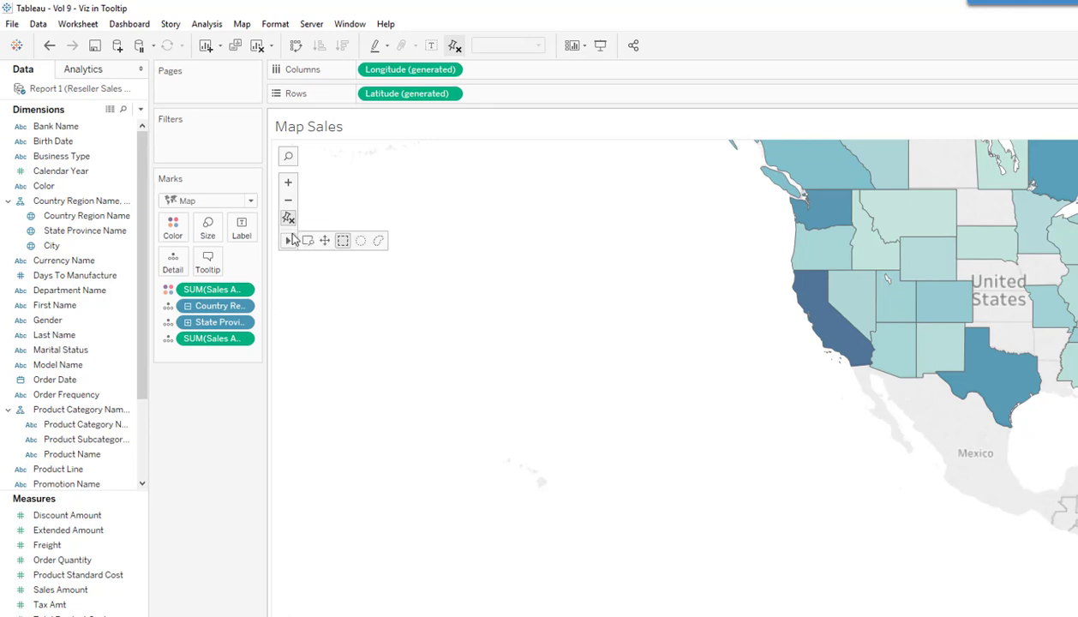
click(324, 240)
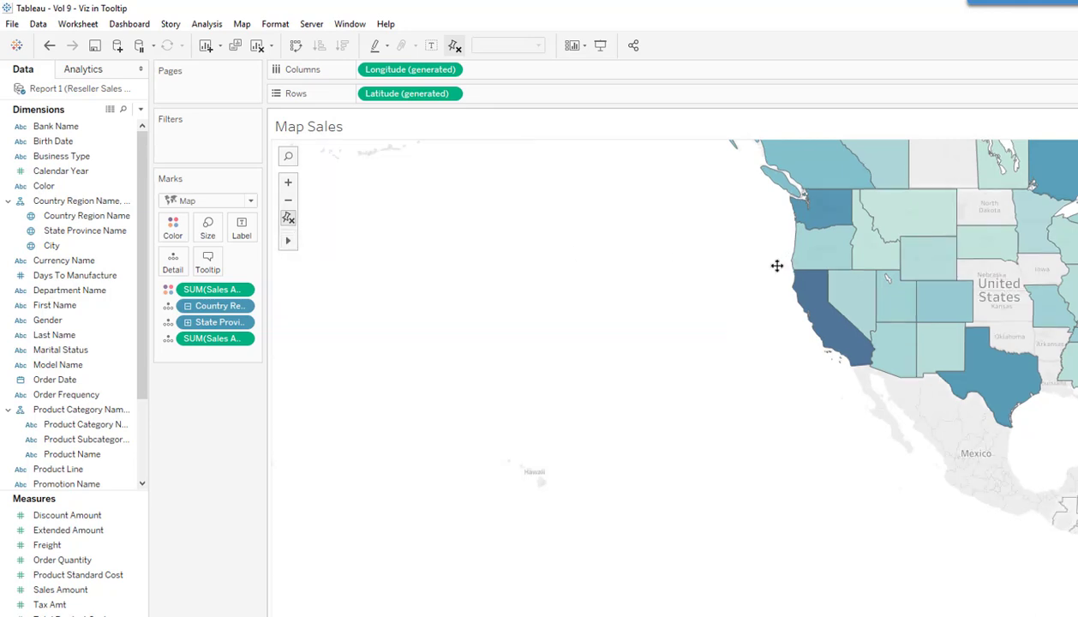
drag(761, 278, 534, 397)
click(458, 261)
click(382, 418)
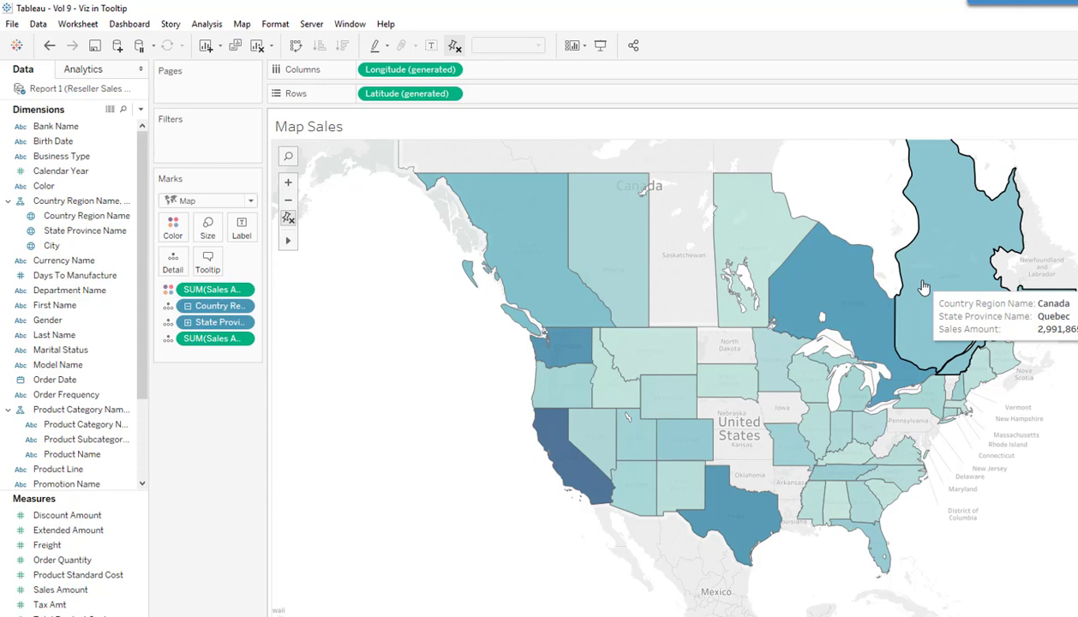
Step: Open the Marks card tooltip editor and cancel, keeping the country, state and sales text
click(208, 261)
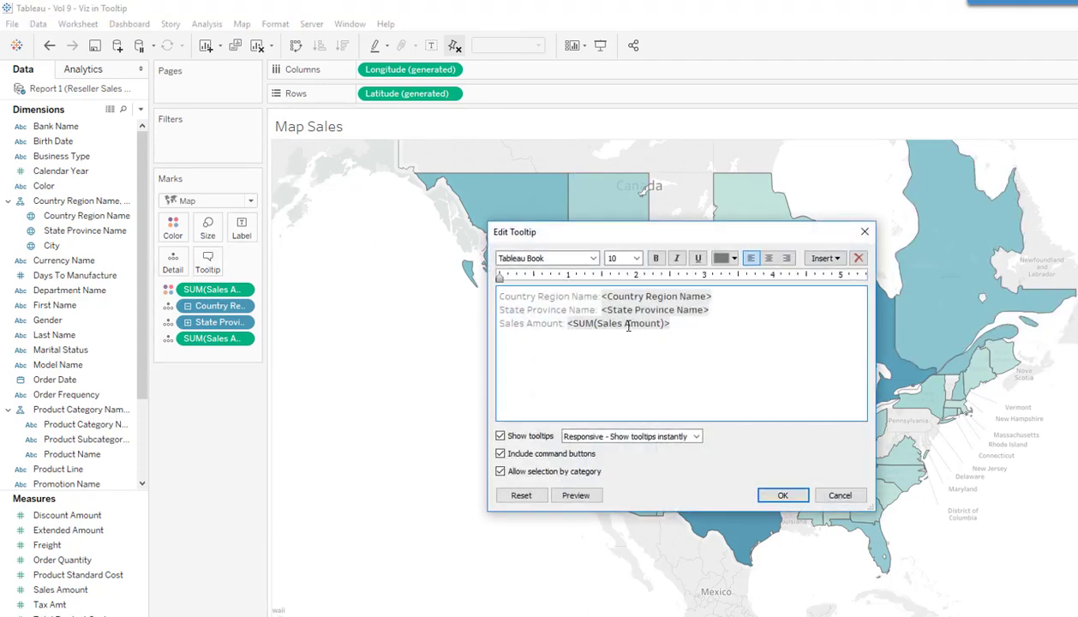
click(677, 326)
click(833, 497)
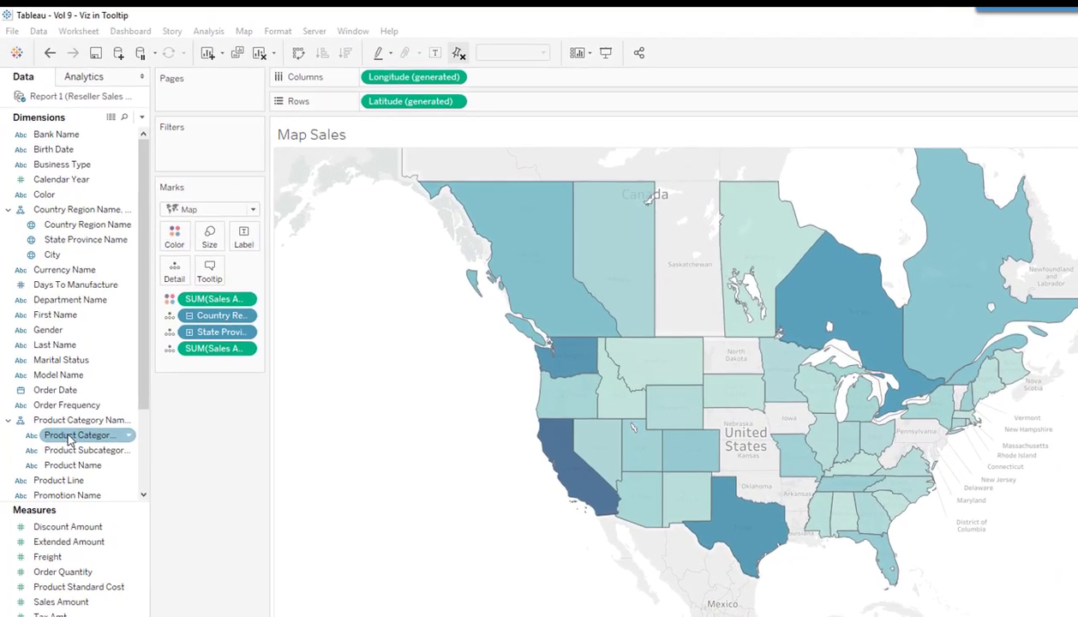
Step: Filter the map by Product Category Name to Bikes only, then add a new worksheet
drag(67, 341, 136, 116)
drag(176, 150, 190, 136)
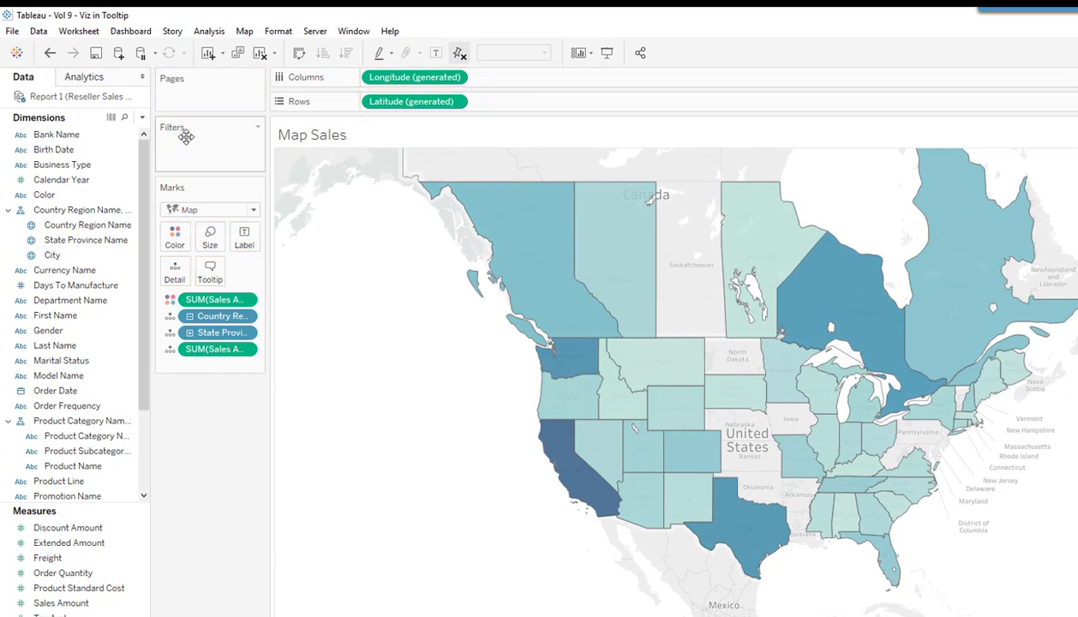
click(75, 438)
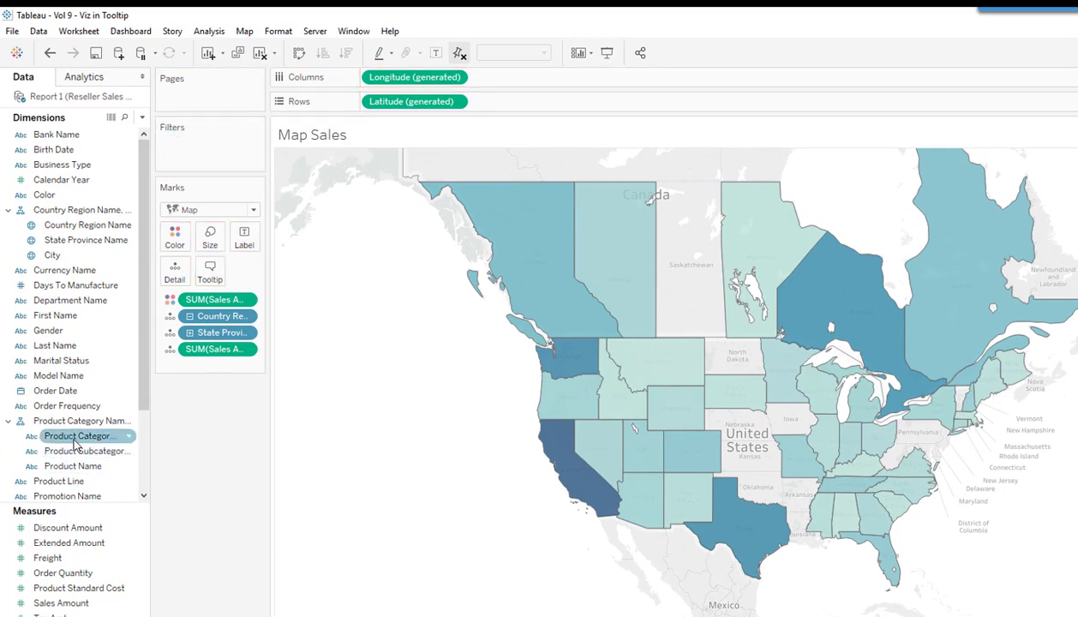
drag(62, 440, 197, 144)
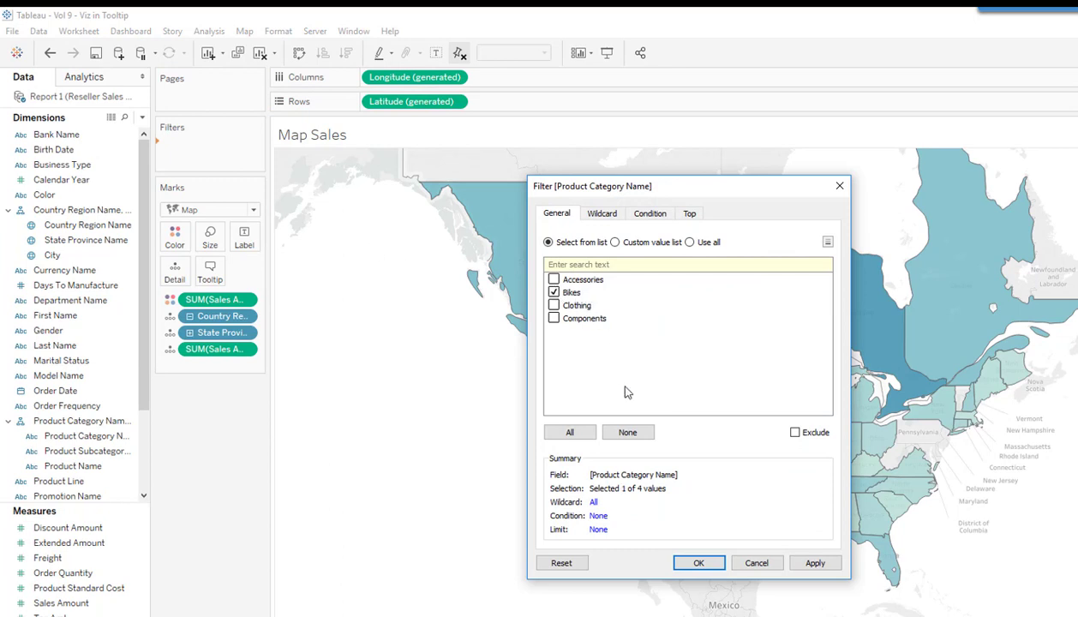
click(814, 563)
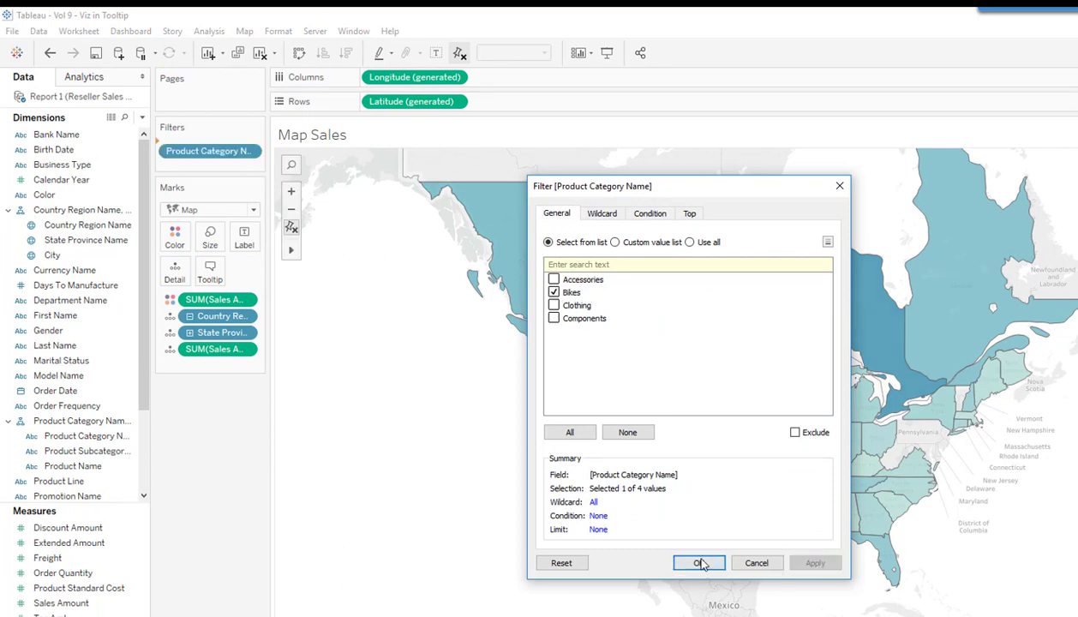
click(698, 563)
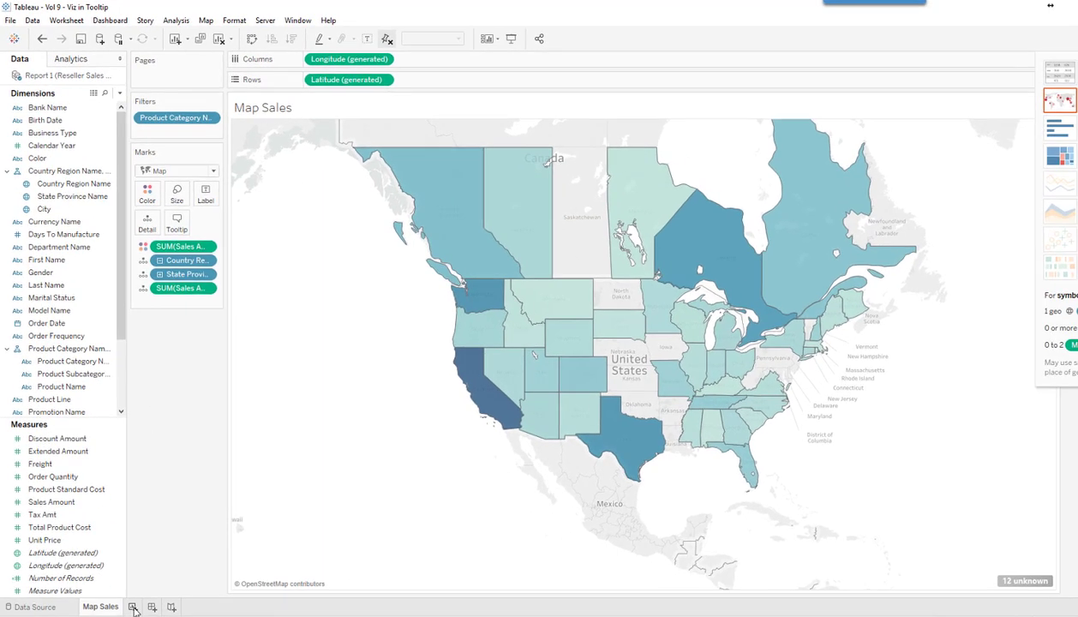
click(137, 605)
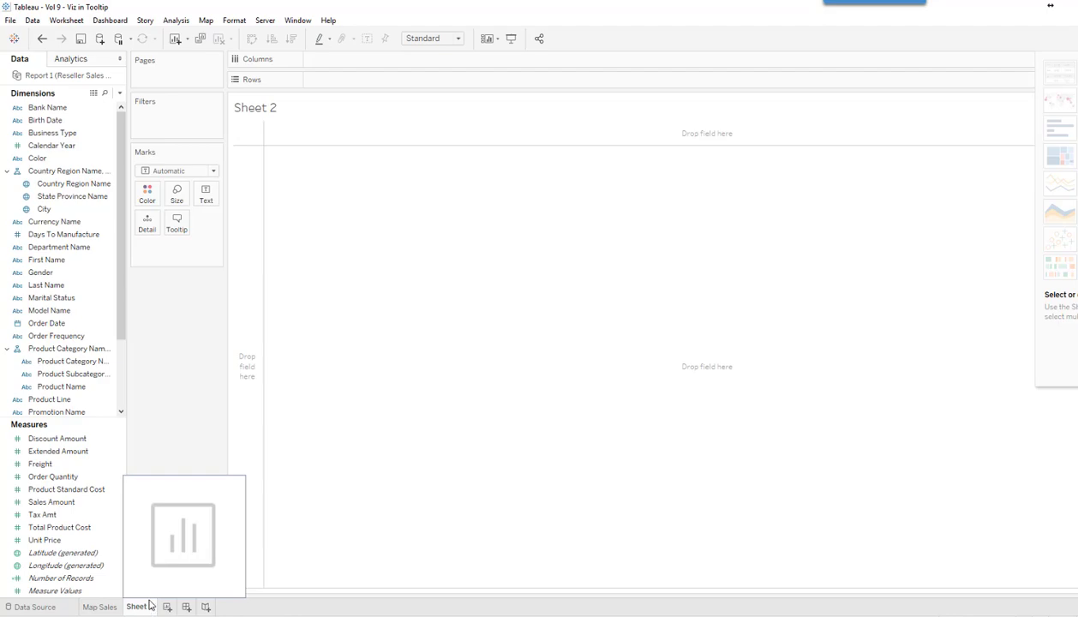
Step: Rename Sheet 2 to 'Sub-Category Sales'
double_click(149, 604)
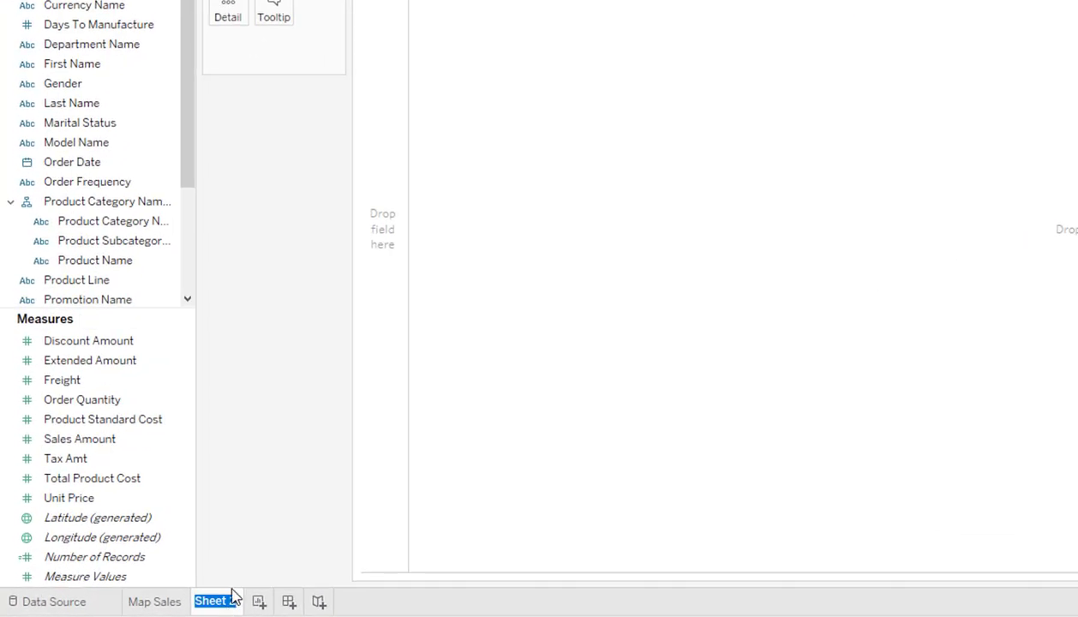
text(Sub)
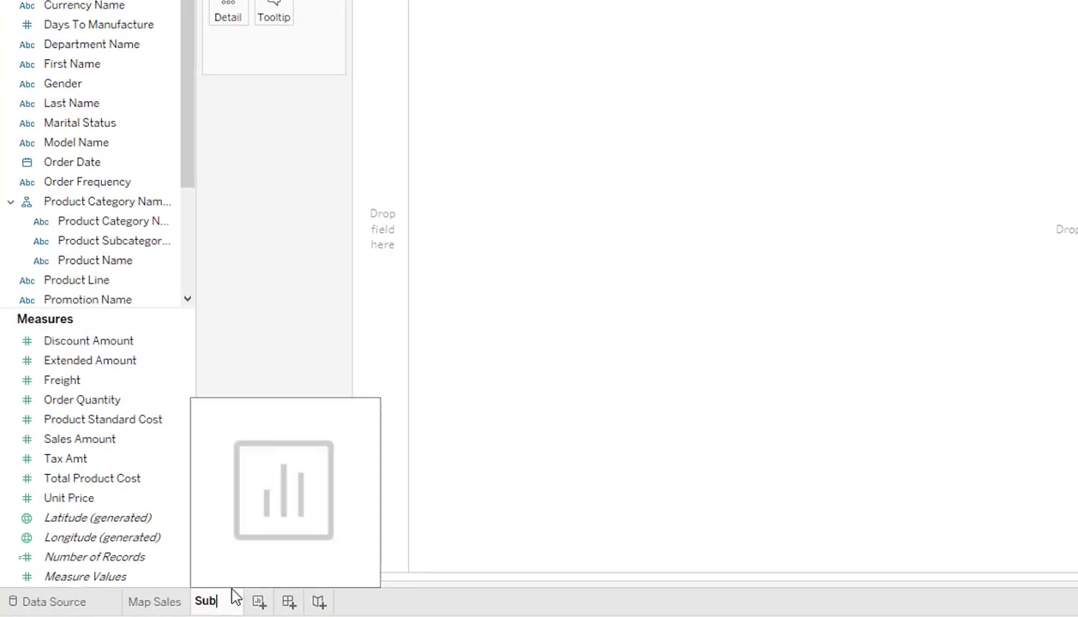
text(-Category Sa)
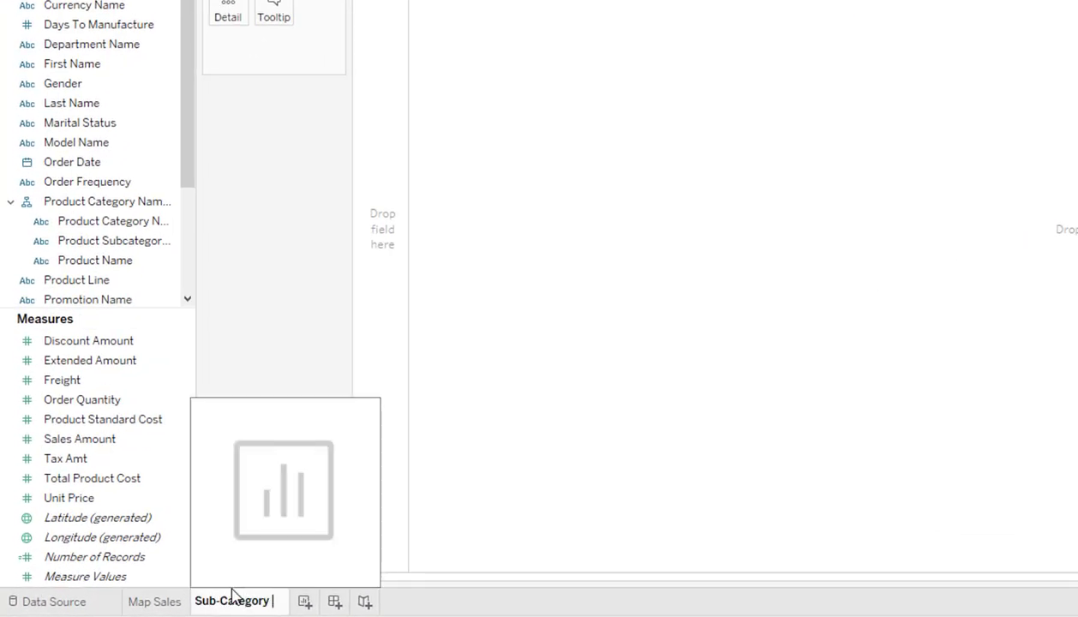
text(les)
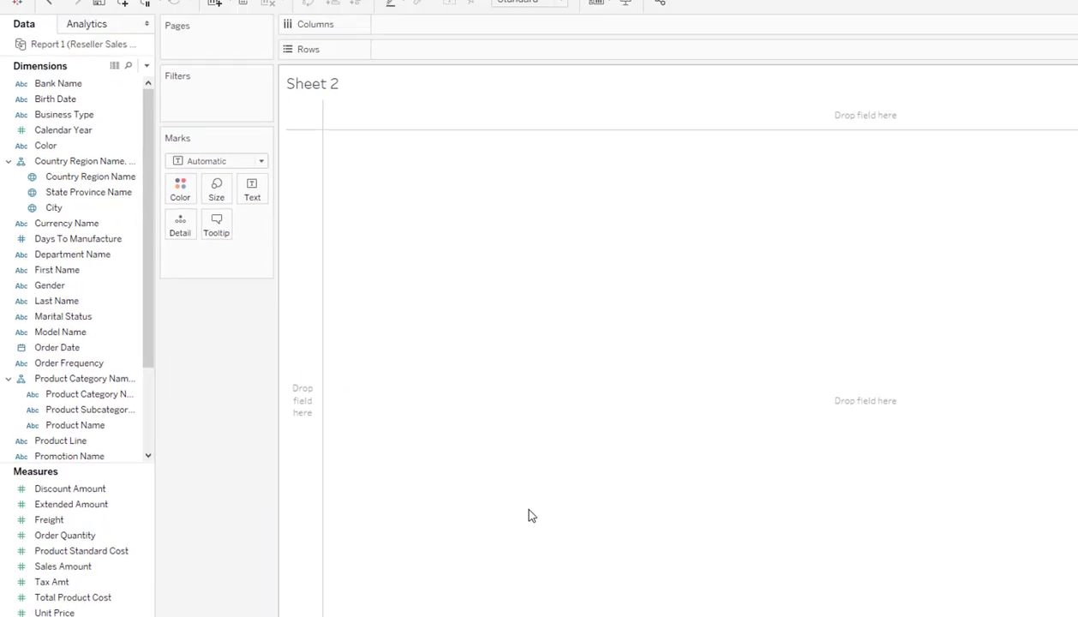
key(Return)
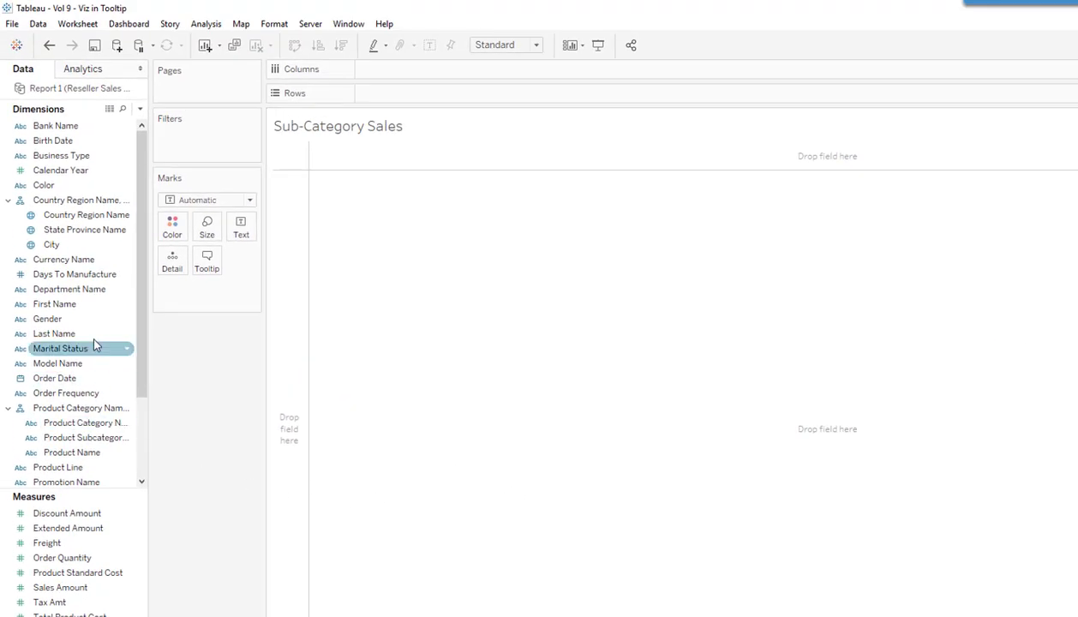
Step: Tabulate Sales Amount by Product Subcategory, filtered to the Bikes category only
drag(73, 435, 389, 98)
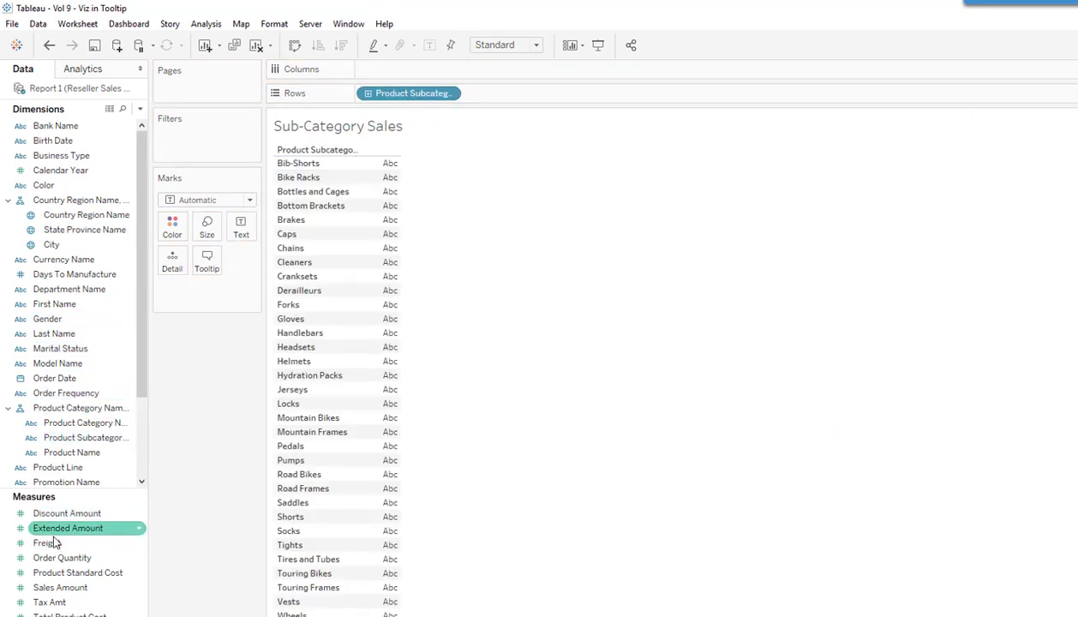
drag(52, 587, 385, 301)
mouse_move(384, 299)
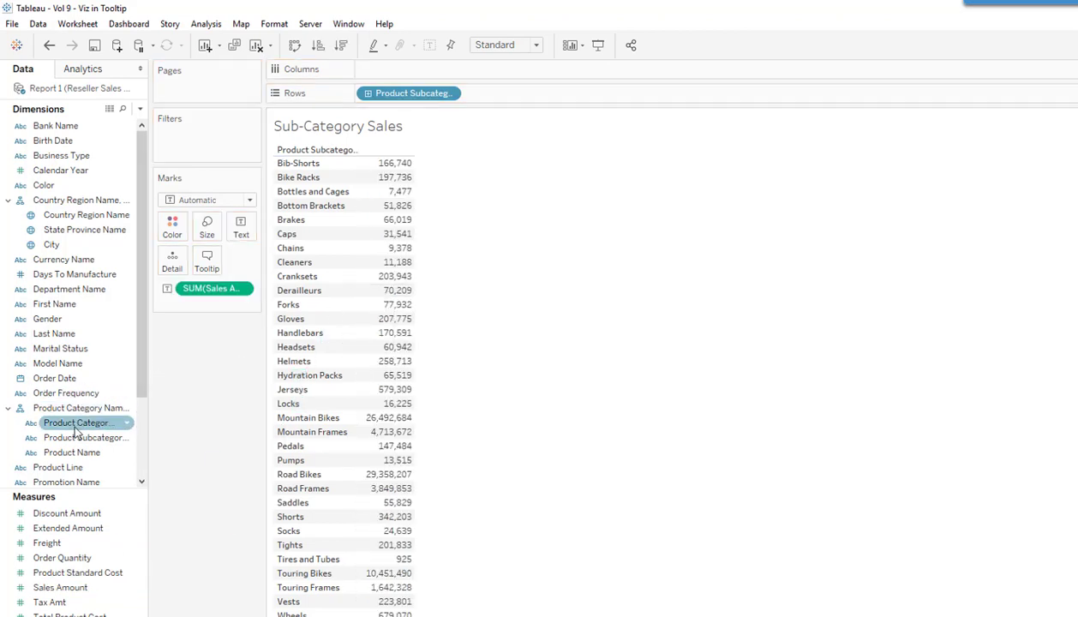
mouse_move(77, 426)
mouse_down()
mouse_move(207, 105)
mouse_move(203, 151)
mouse_up()
mouse_move(73, 422)
mouse_down()
mouse_move(188, 149)
mouse_move(201, 151)
mouse_up()
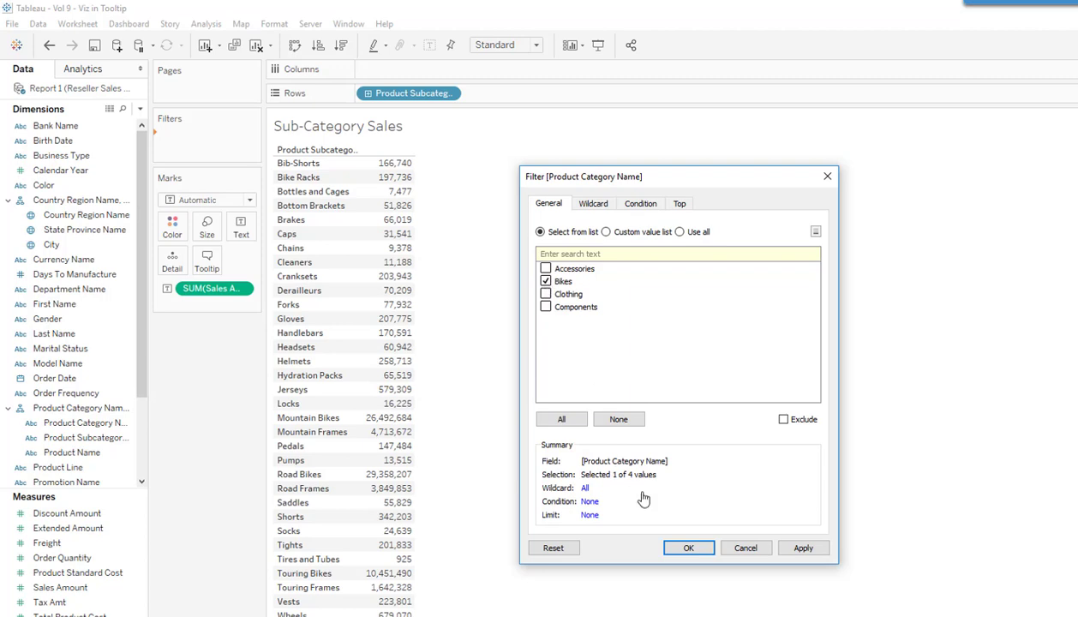
click(802, 547)
click(688, 548)
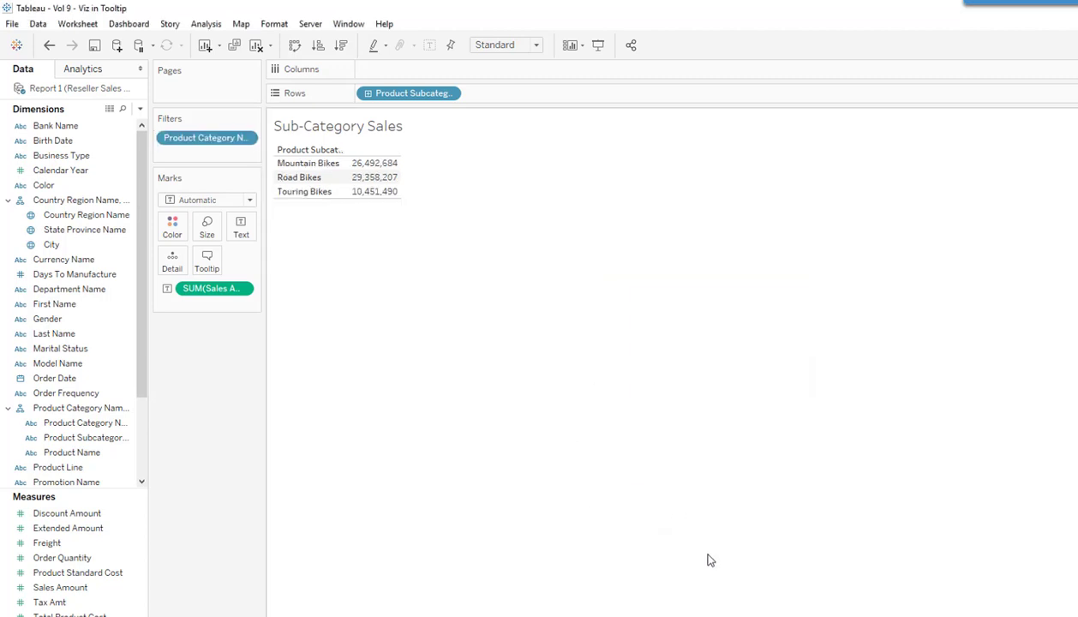
Step: Make the table a highlight table and sort sub-categories by sales, highest first
click(1077, 45)
click(1077, 88)
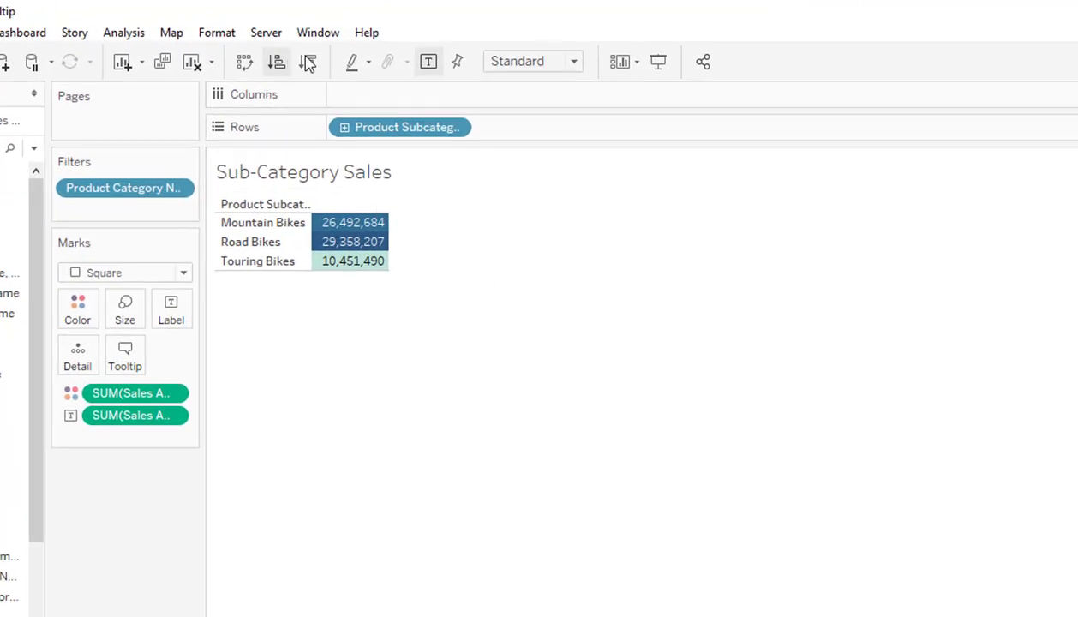
click(308, 63)
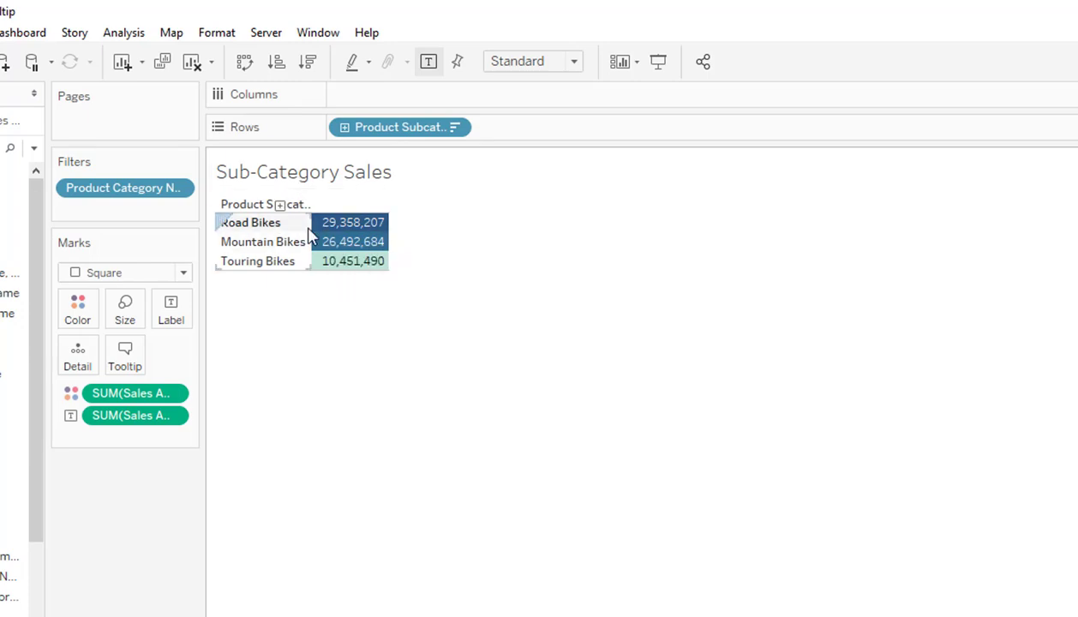
Step: Widen the sub-category name column and bring up Analysis > Totals
mouse_move(321, 224)
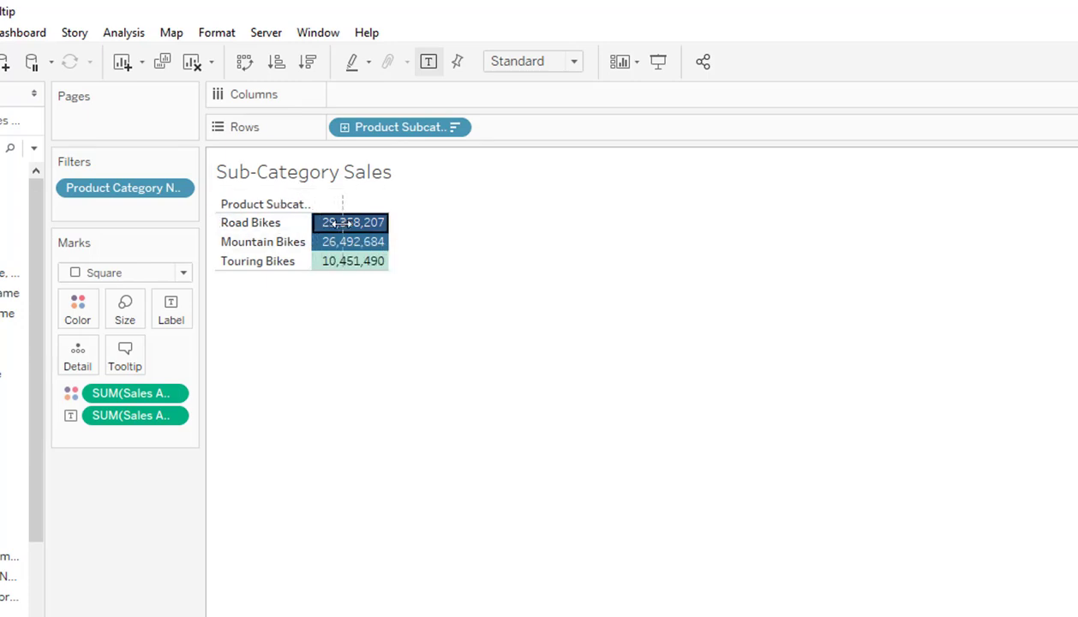
drag(314, 222, 344, 224)
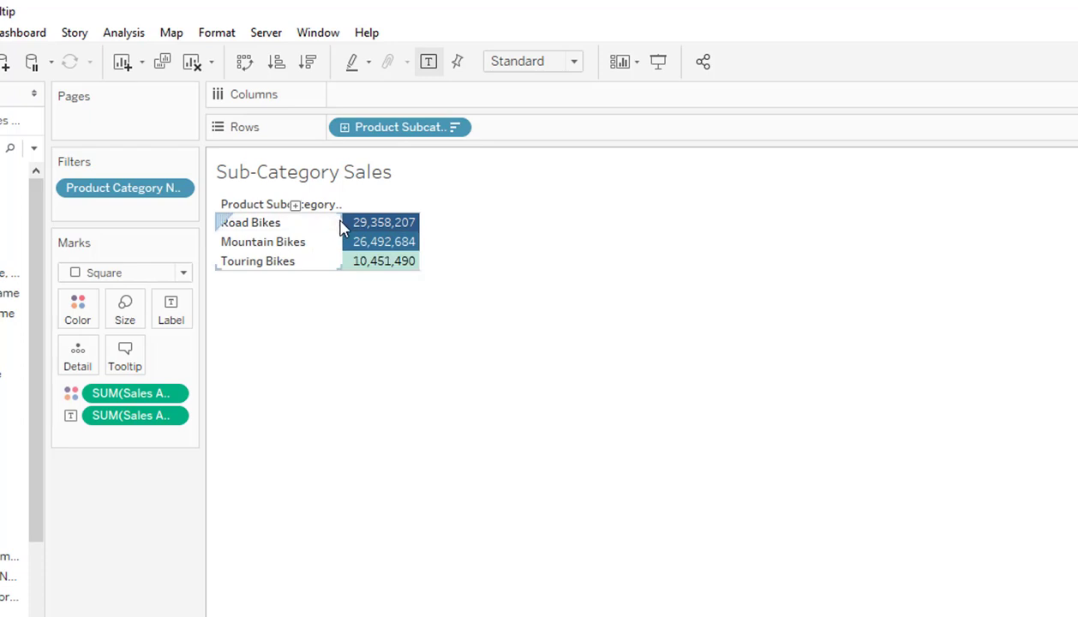
drag(348, 224, 371, 224)
click(408, 261)
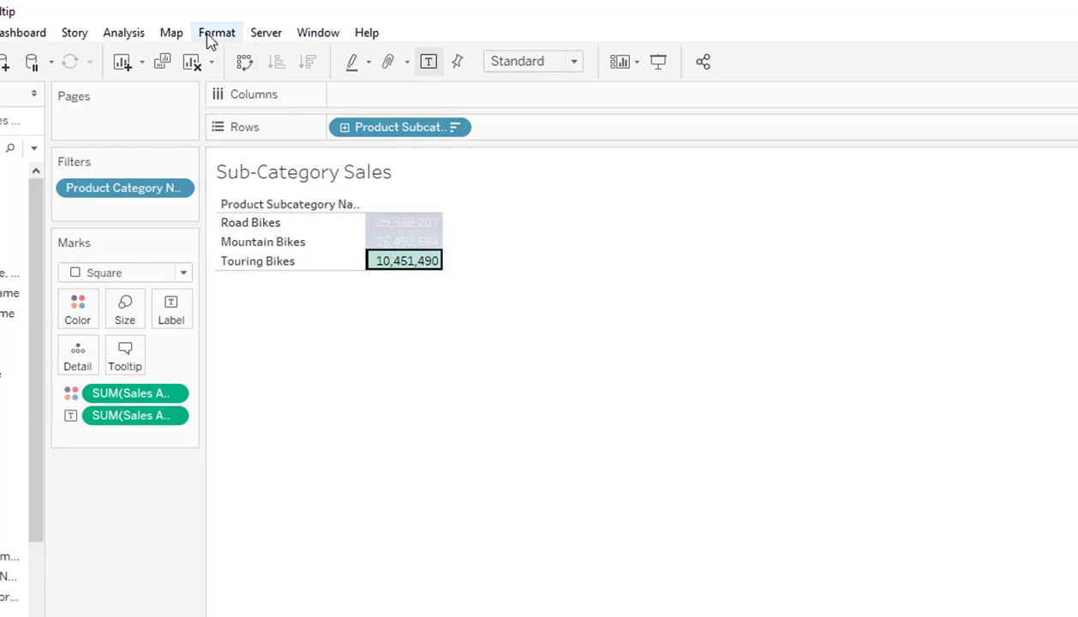
click(128, 34)
mouse_move(158, 202)
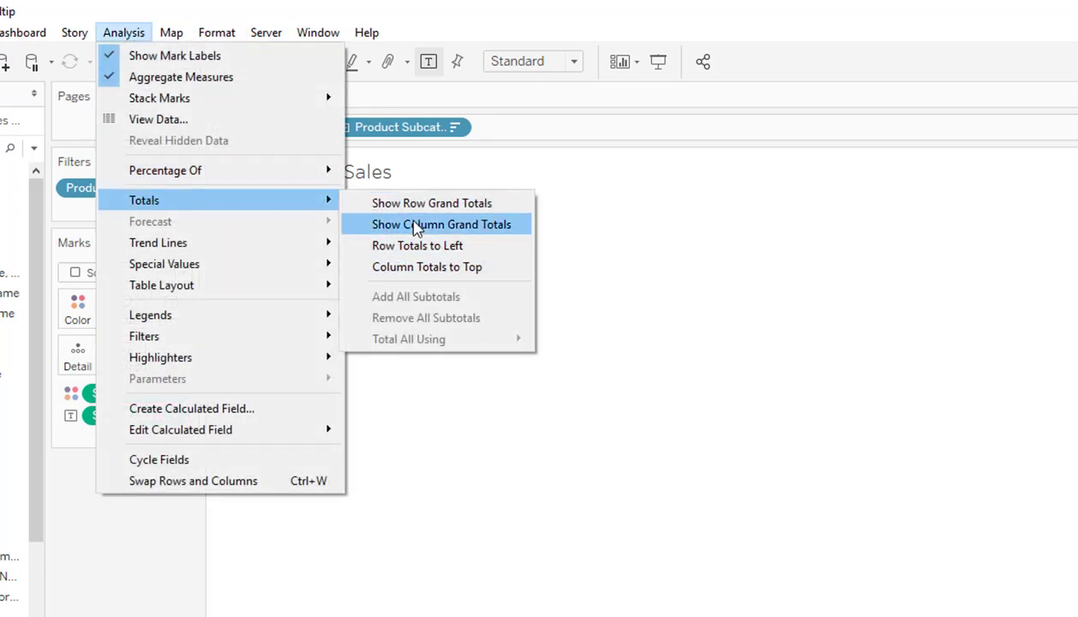
Step: Show column grand totals, adding a Grand Total row of 66,302,382
click(414, 226)
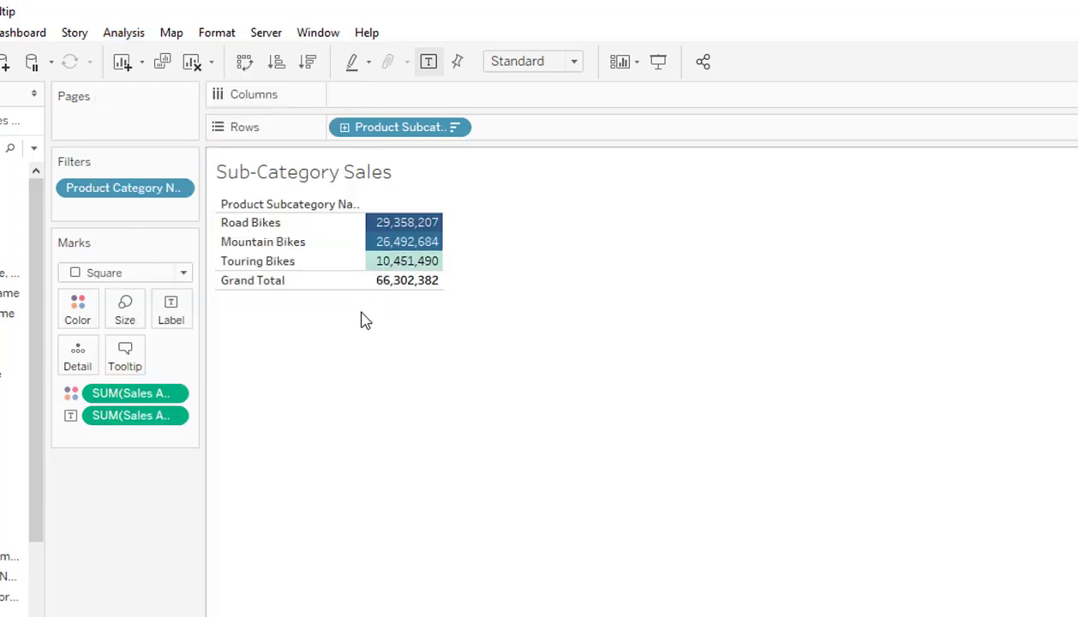
mouse_move(402, 288)
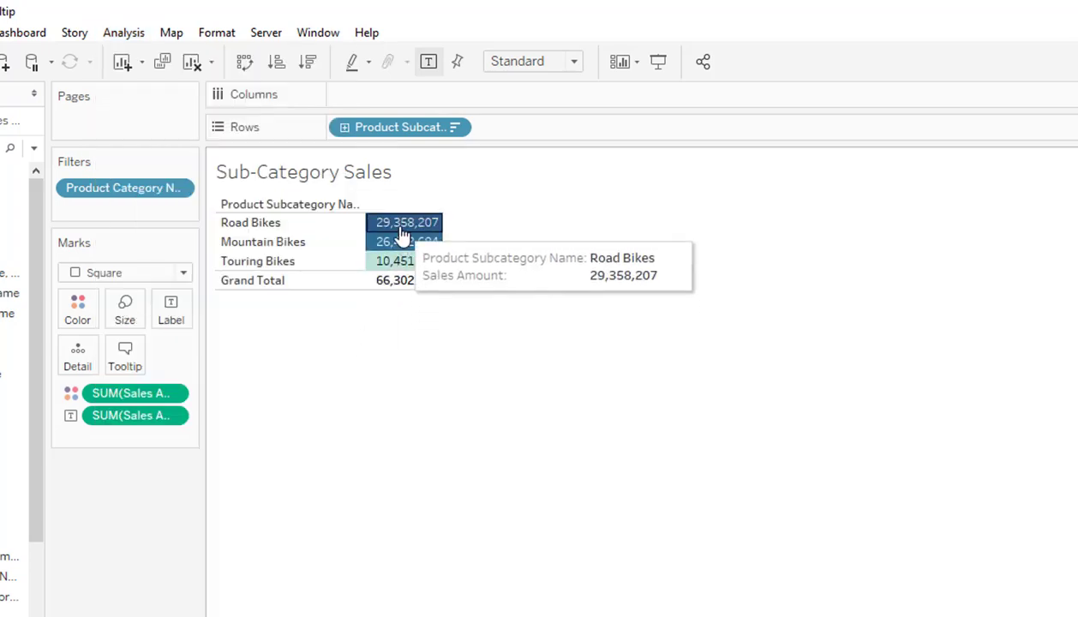
click(401, 223)
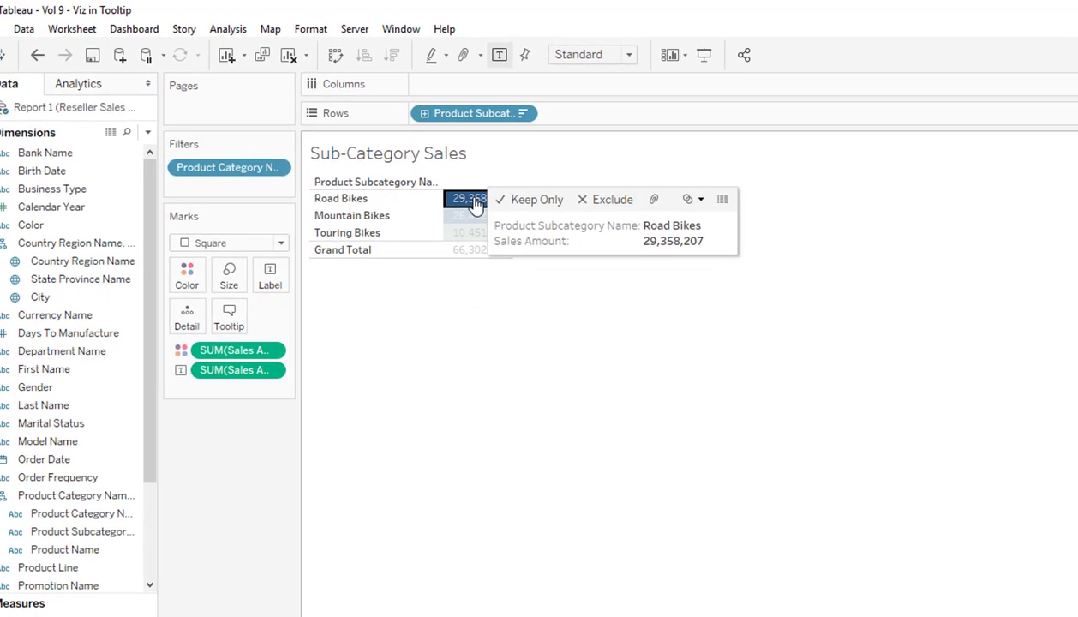
right_click(342, 292)
click(342, 321)
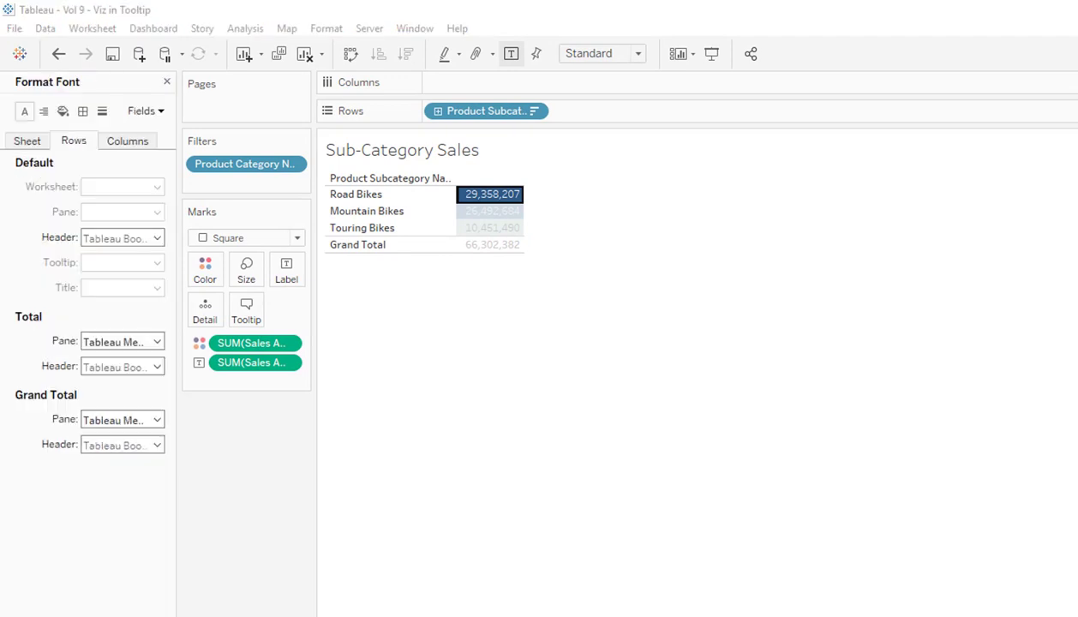
Step: Format the Sales Amount grand total with a custom number format and 0 decimal places
click(144, 110)
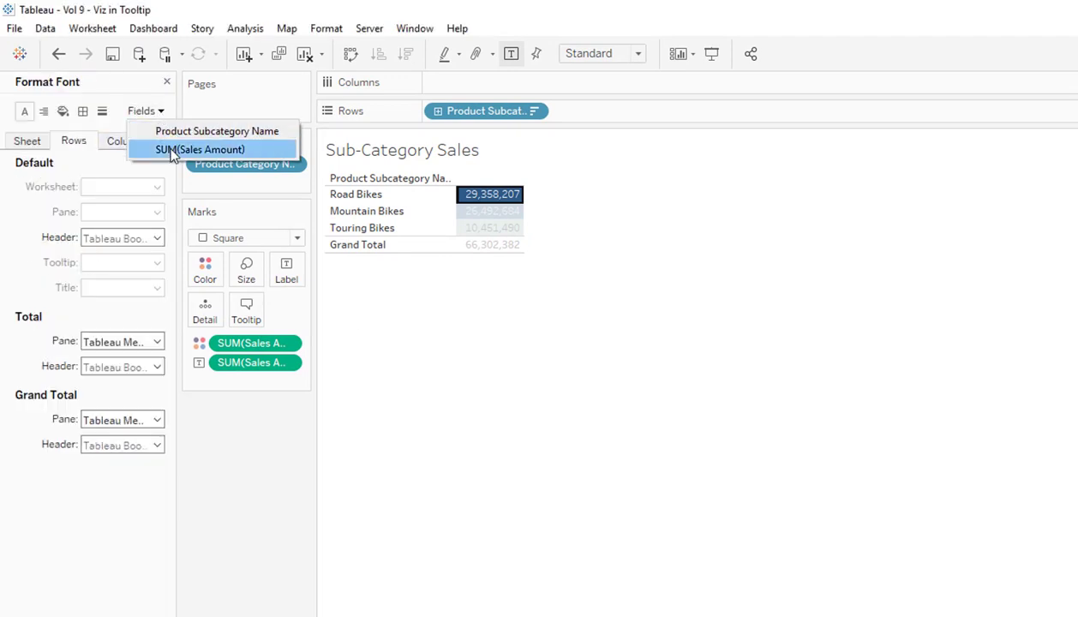
click(173, 150)
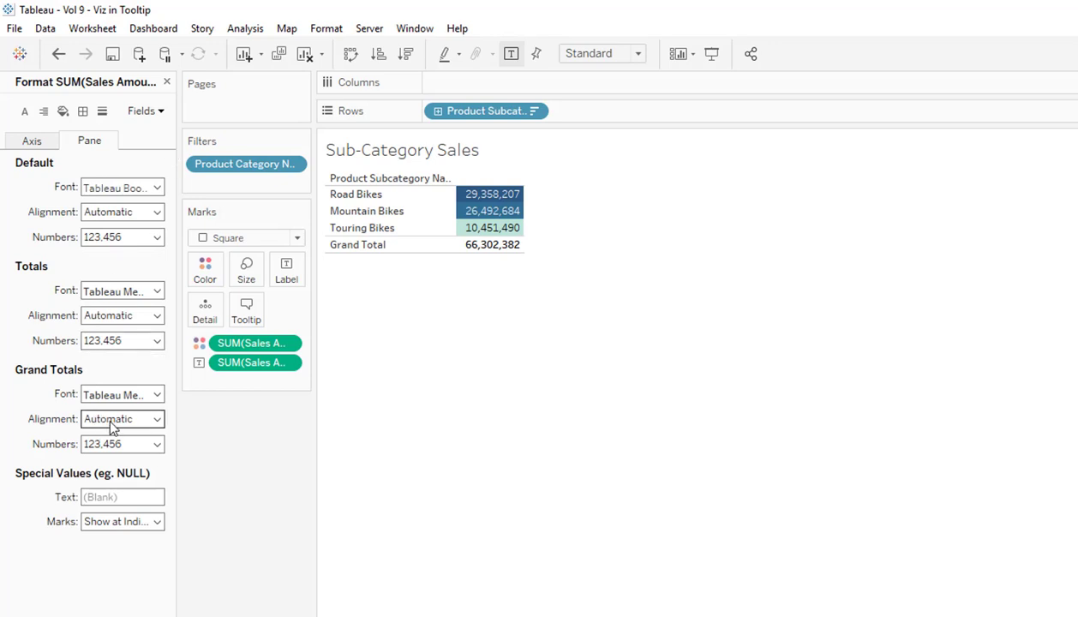
click(158, 446)
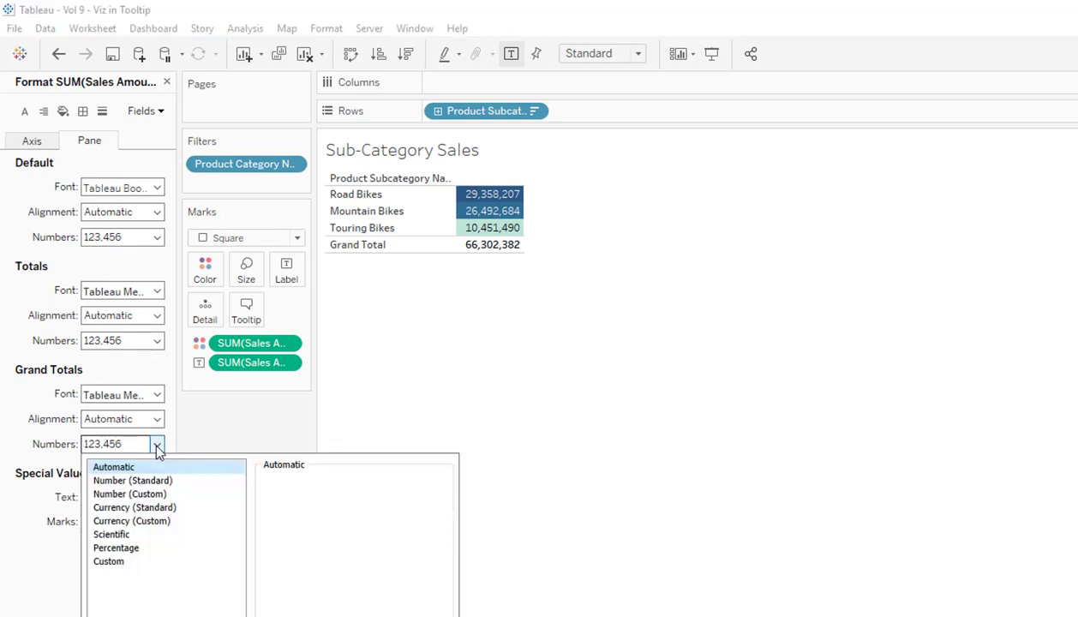
click(131, 521)
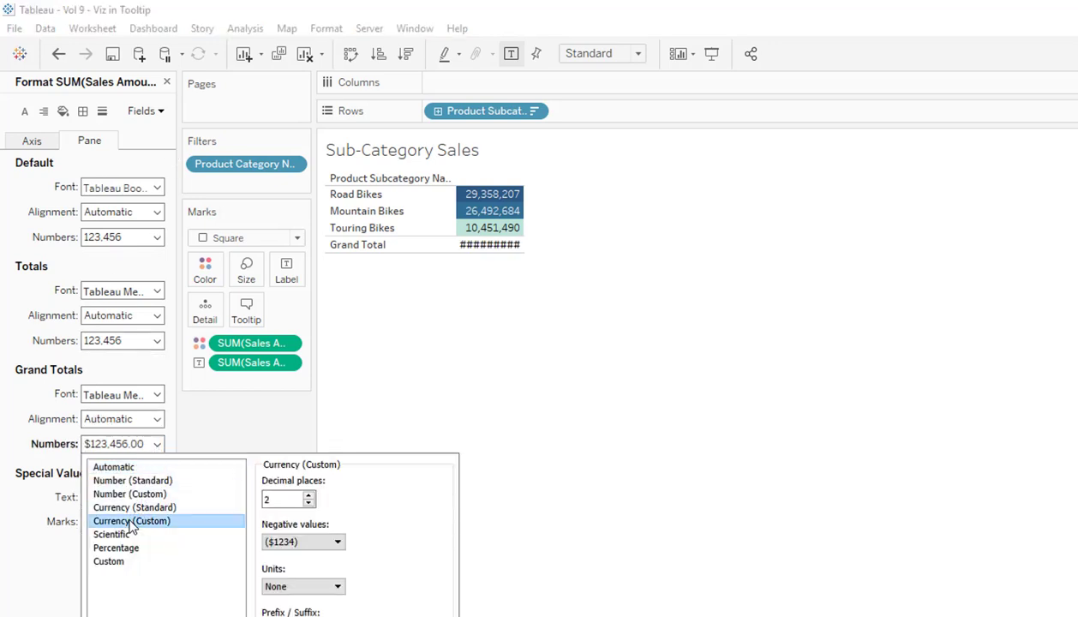
click(308, 503)
click(309, 503)
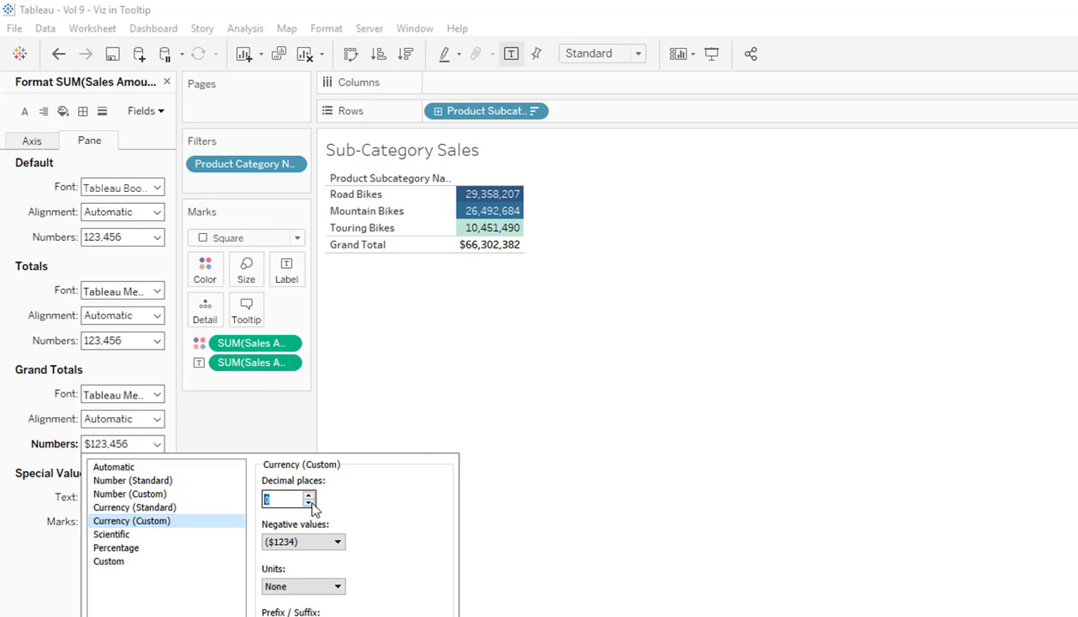
click(183, 584)
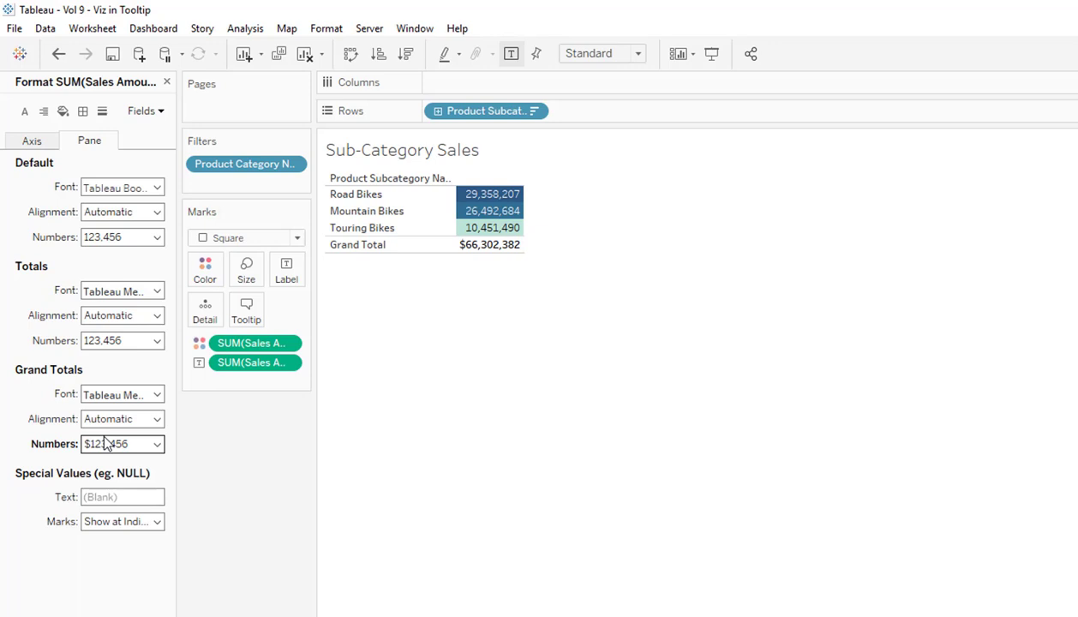
Step: Format the Sales Amount pane values as Number (Custom) with 0 decimal places
click(157, 237)
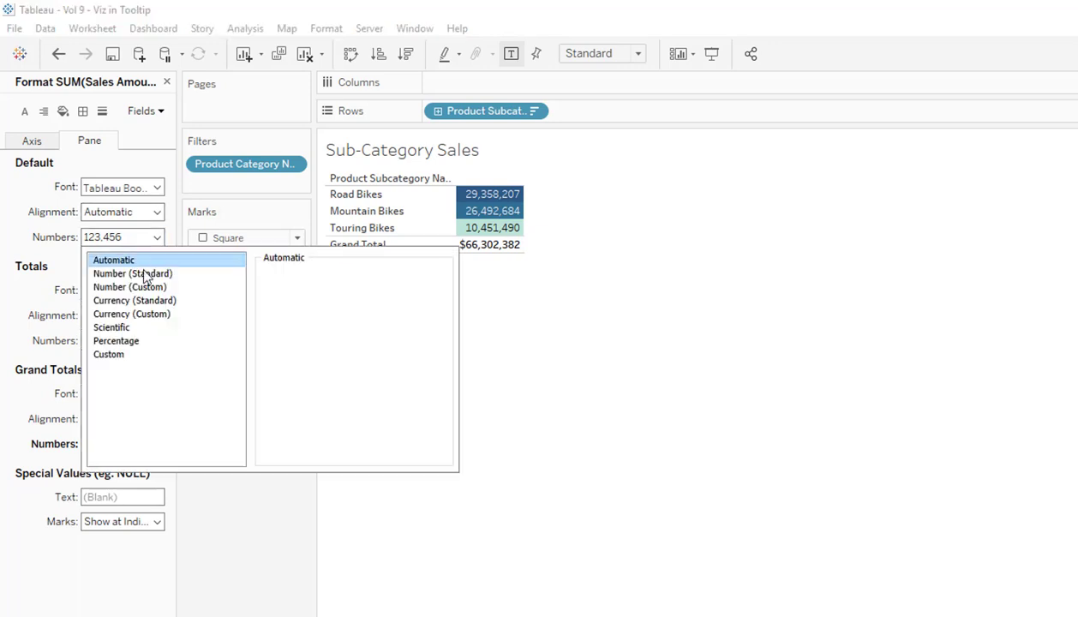
click(140, 287)
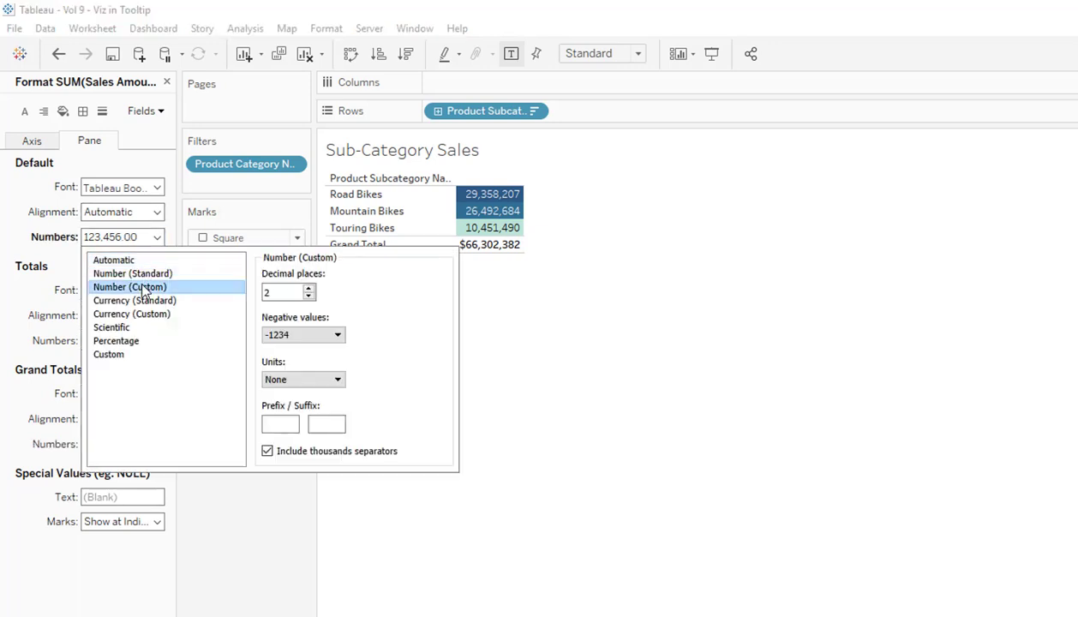
click(308, 296)
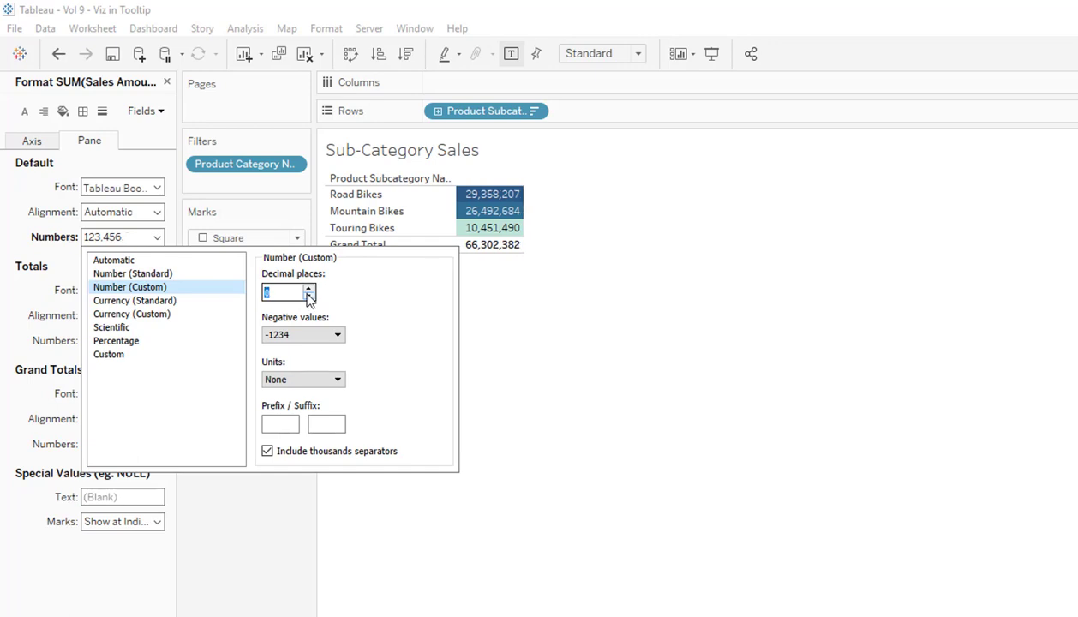
click(261, 598)
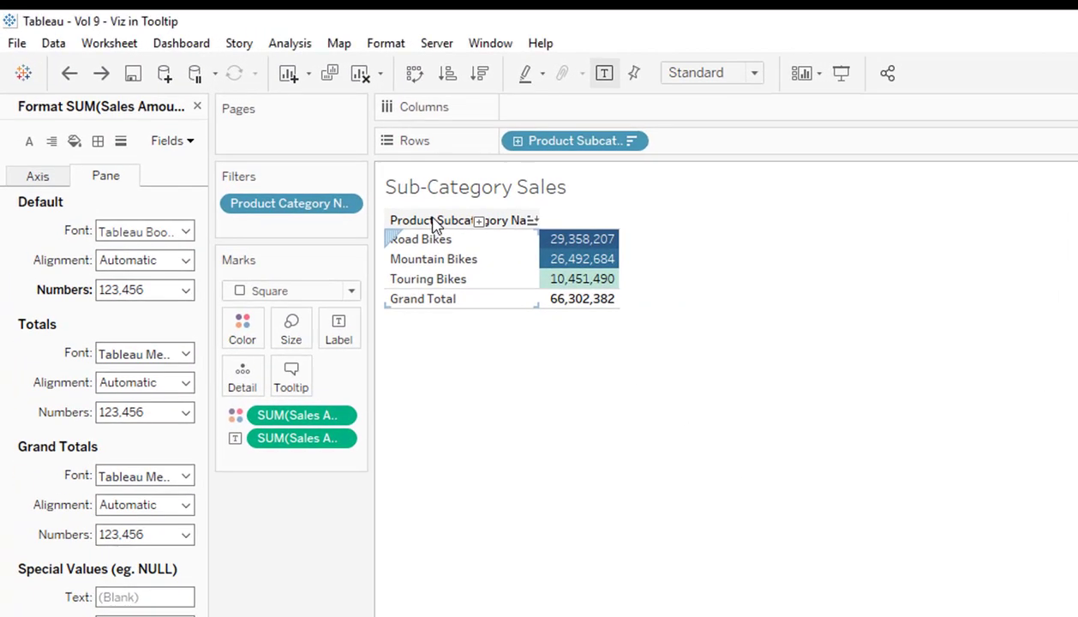
Step: Hide Field Labels for Rows, set the Grand Totals label to 'Total Sales', and widen the sales column
right_click(434, 222)
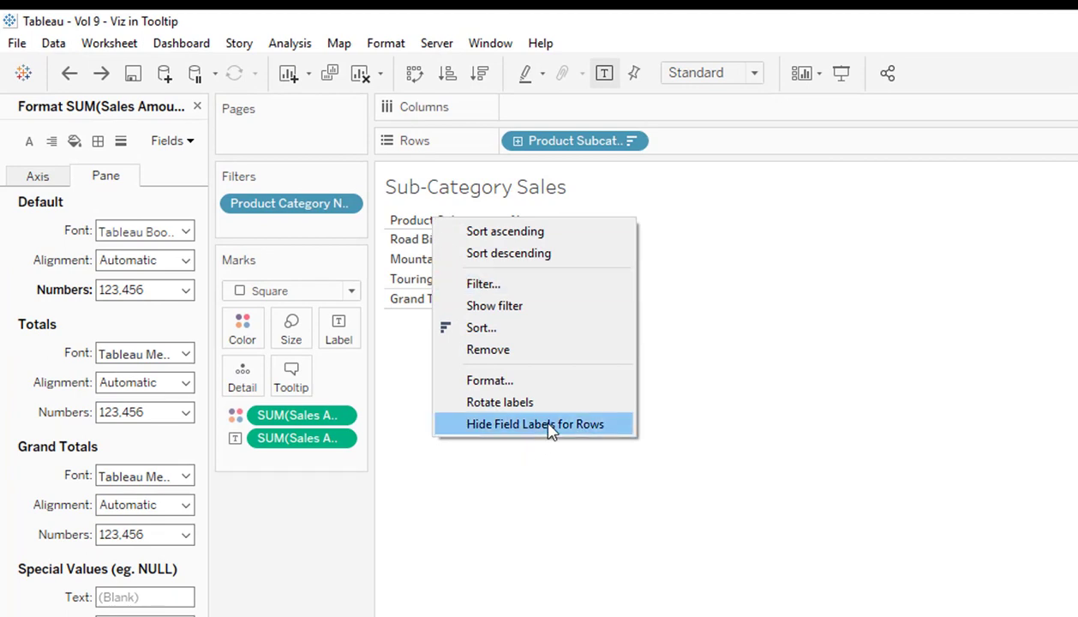
click(519, 425)
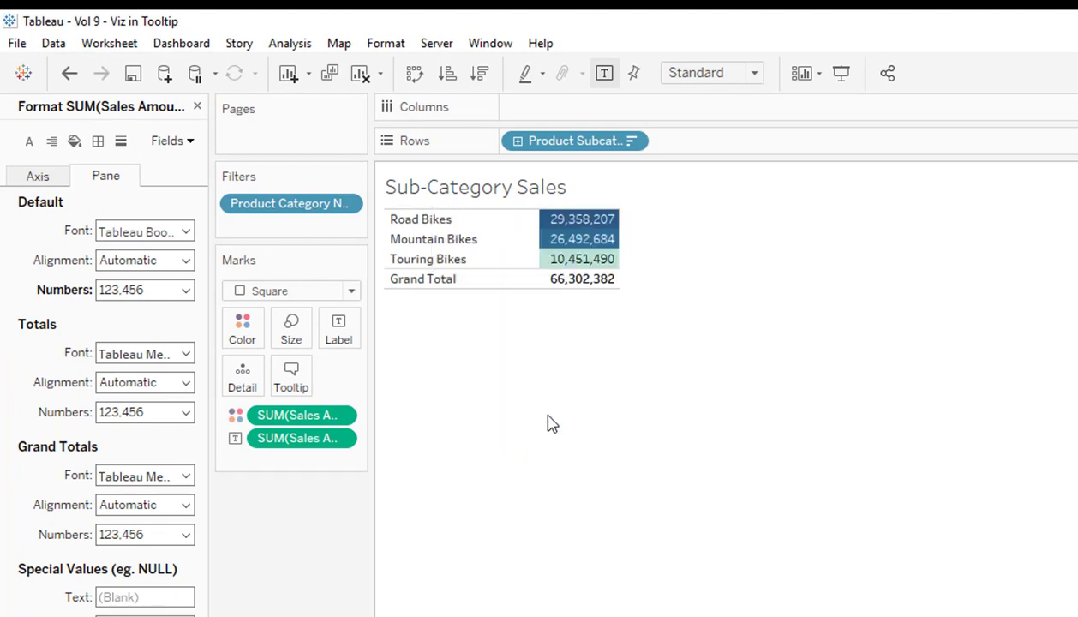
click(440, 284)
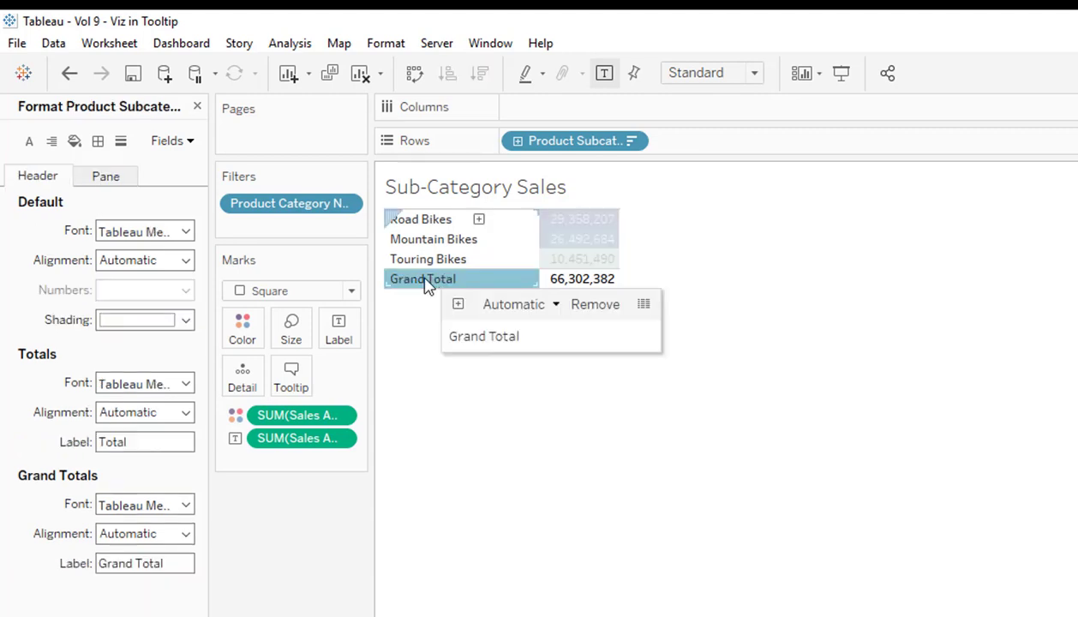
drag(164, 563, 86, 561)
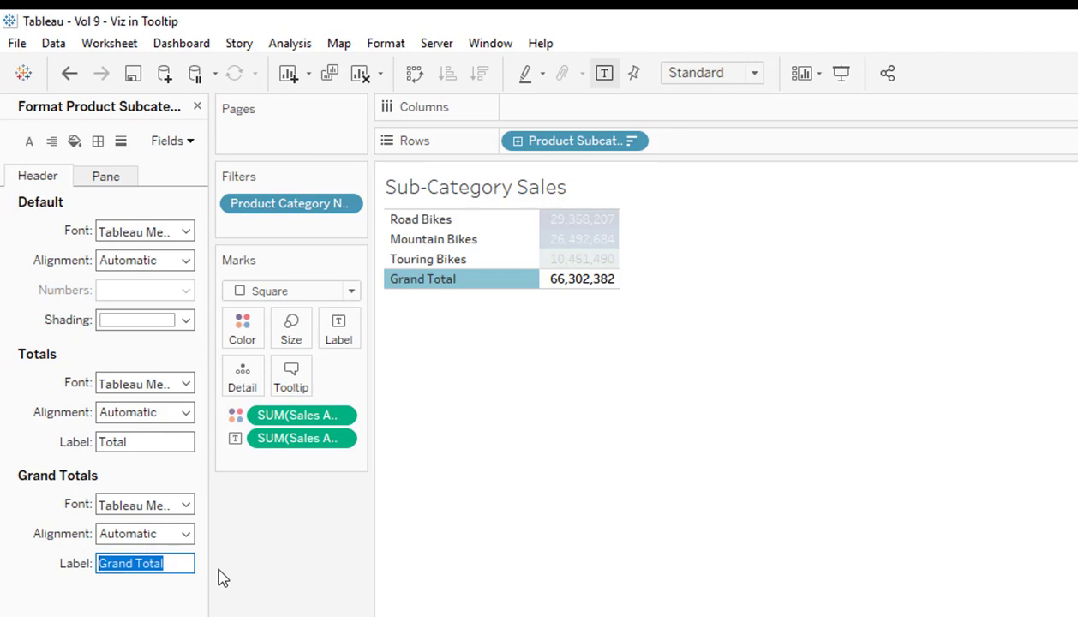
text(Tot)
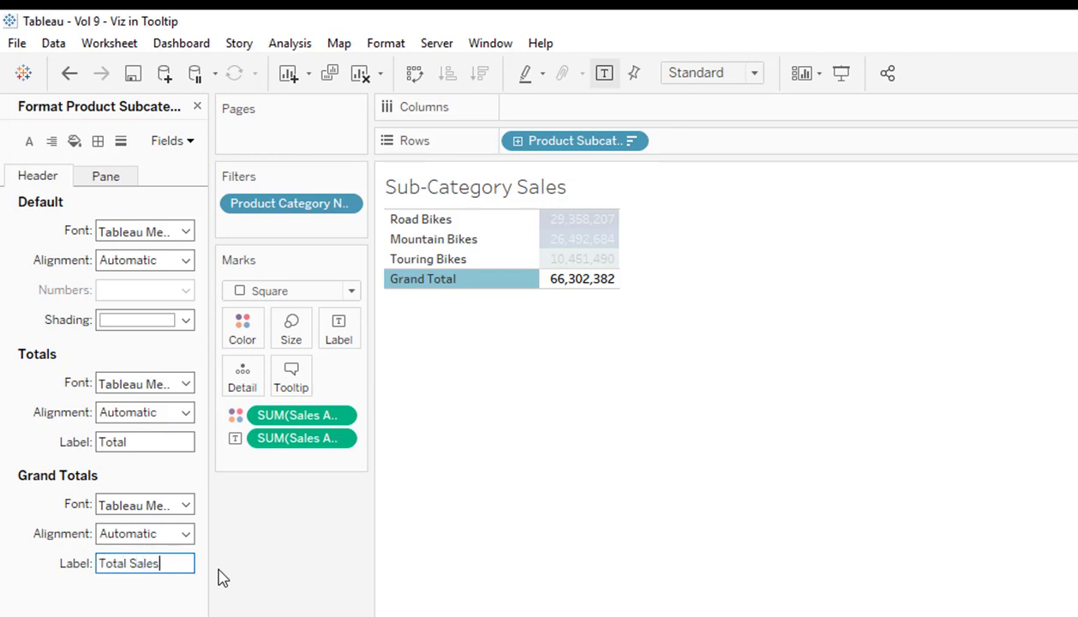
text(al Sales)
key(Return)
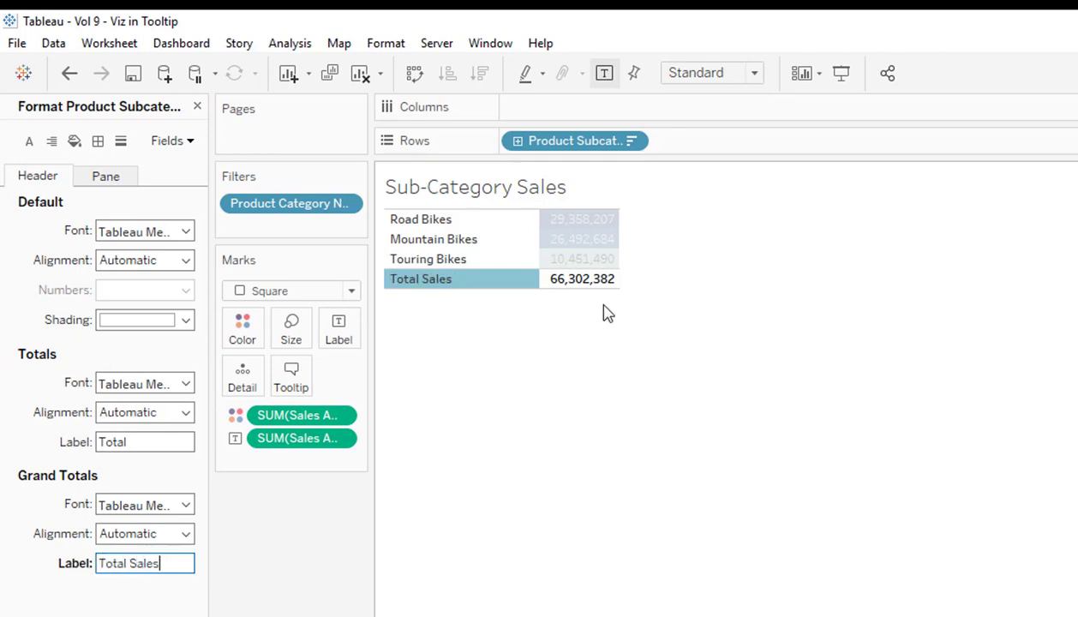
click(540, 394)
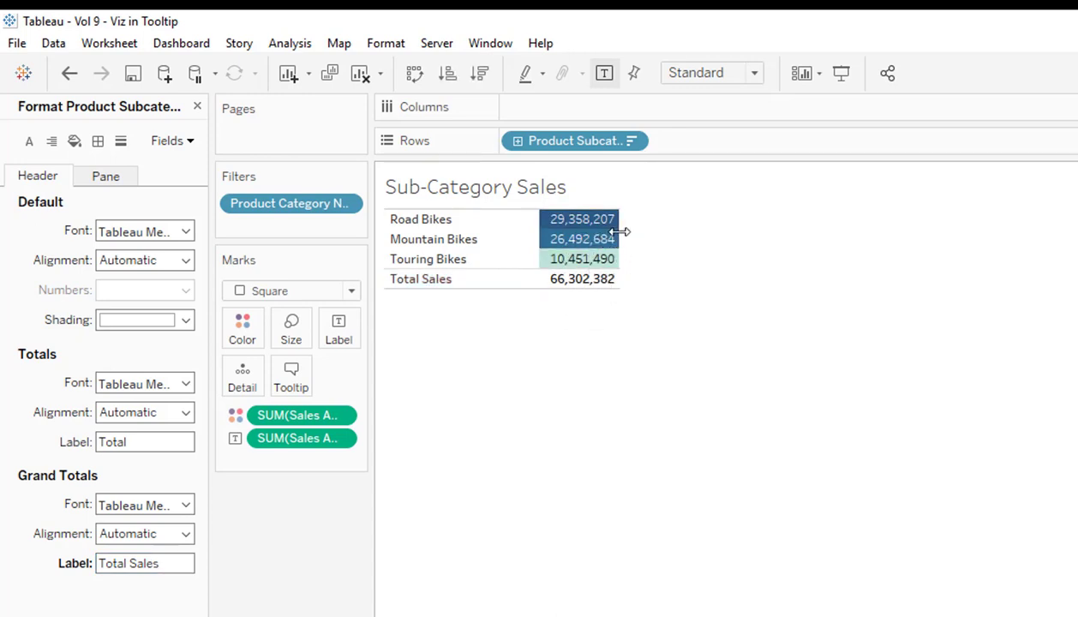
drag(620, 231, 643, 233)
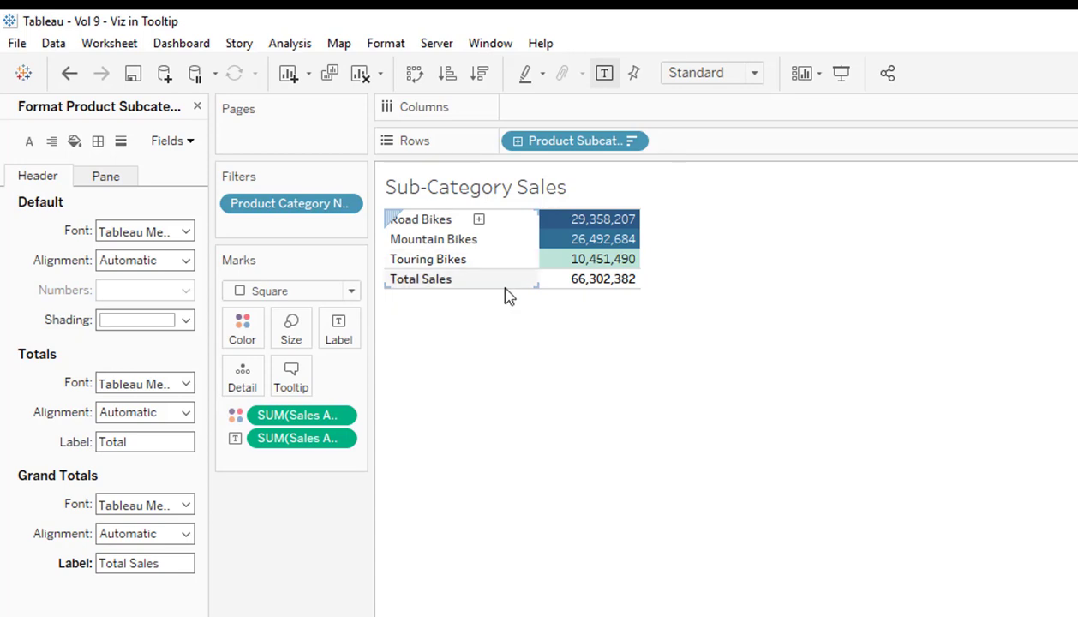
mouse_move(607, 286)
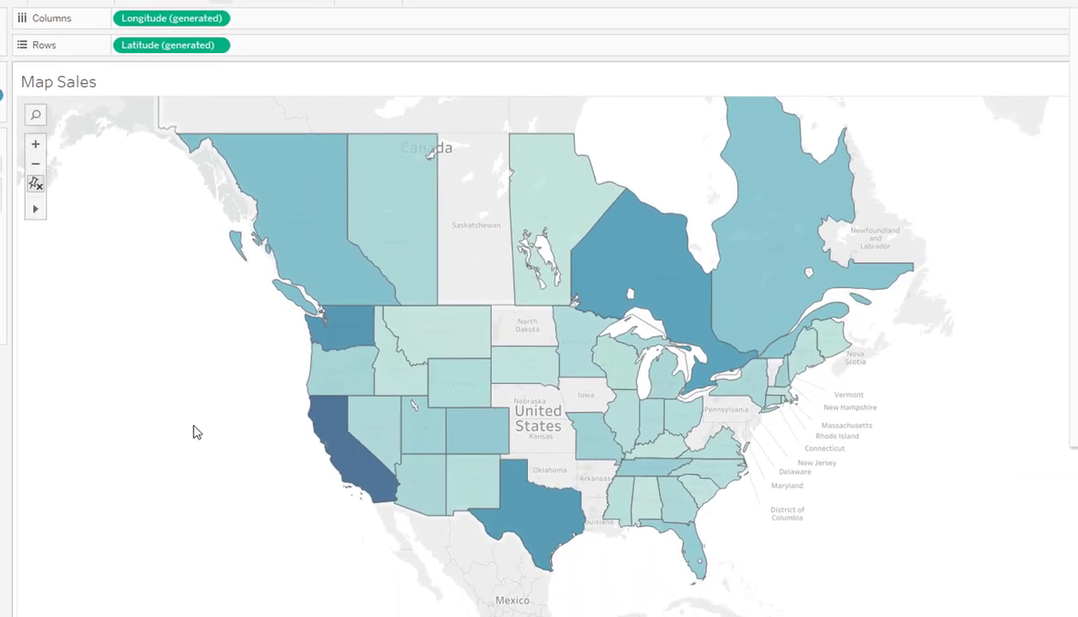
mouse_move(401, 232)
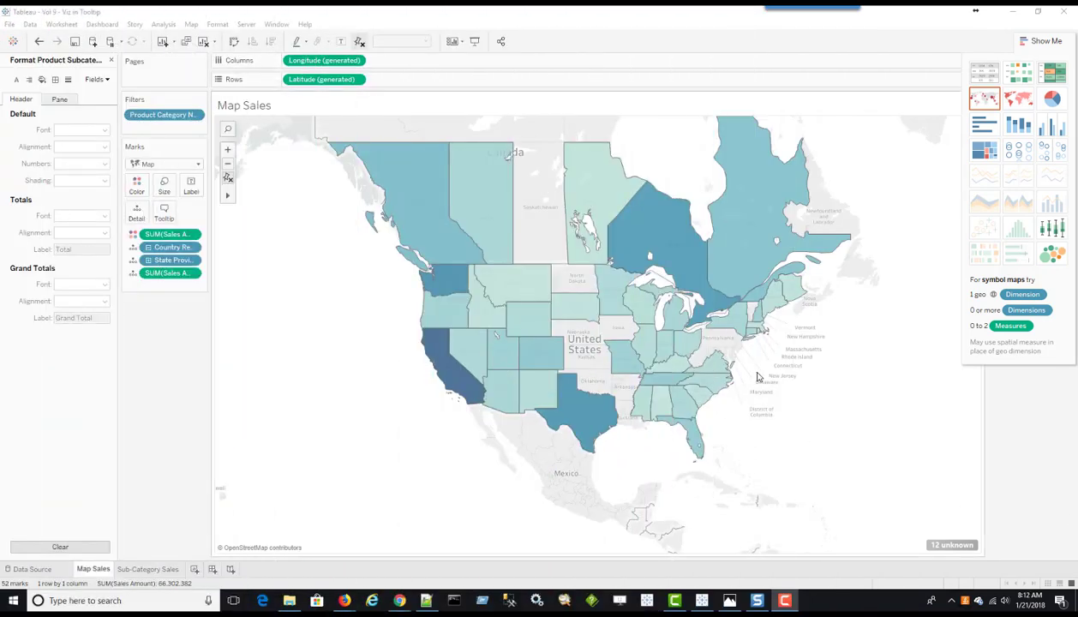
mouse_move(469, 210)
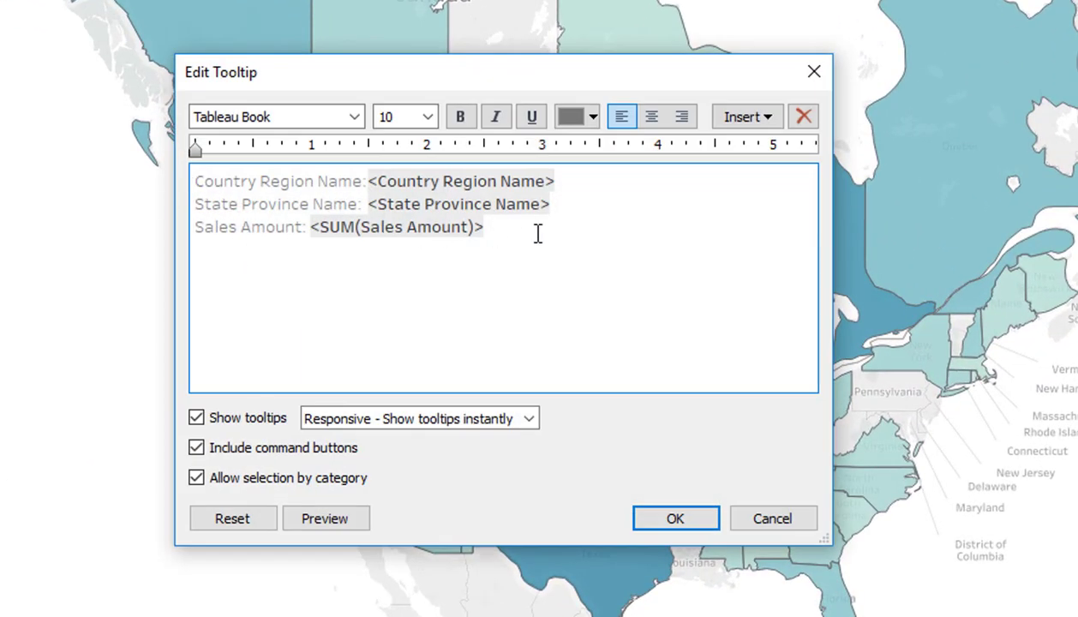
Step: Delete the three existing lines of text from the map's tooltip
drag(536, 233, 163, 183)
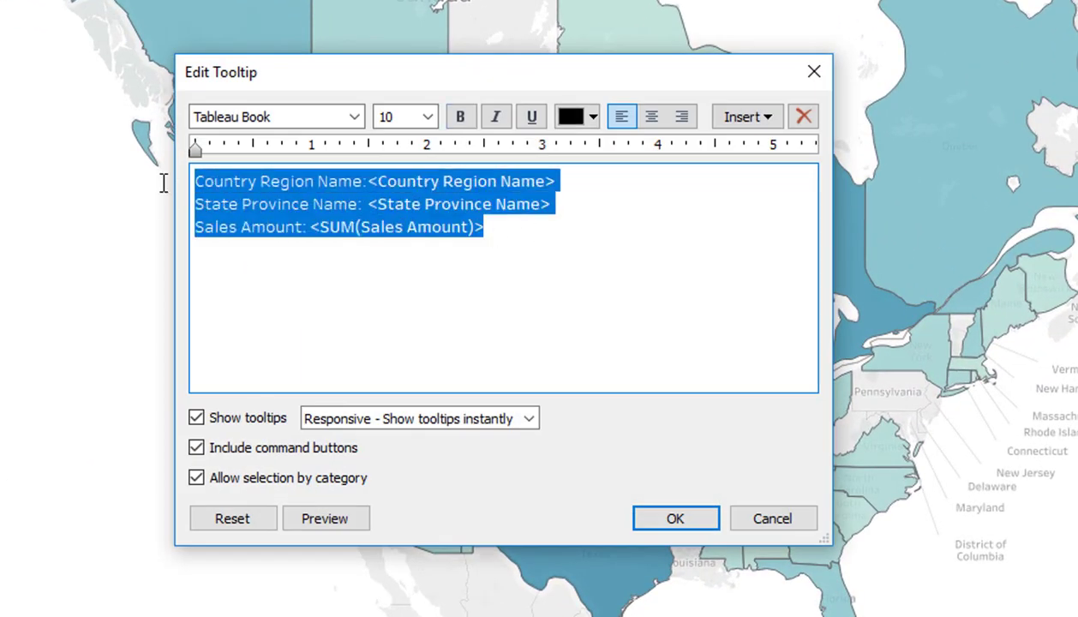
click(322, 227)
click(518, 234)
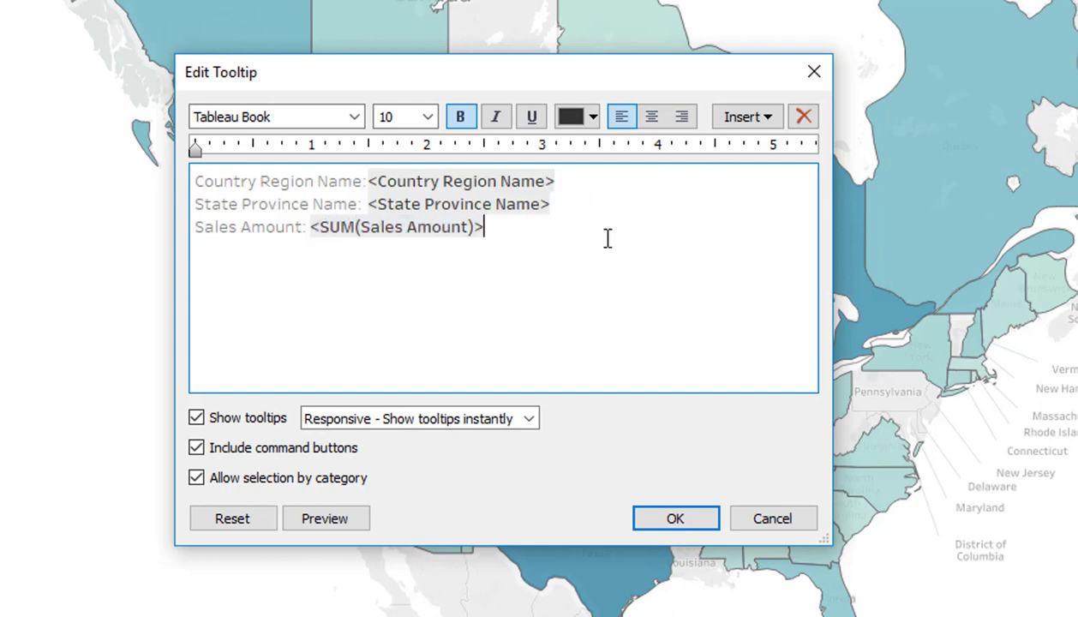
drag(514, 234, 184, 171)
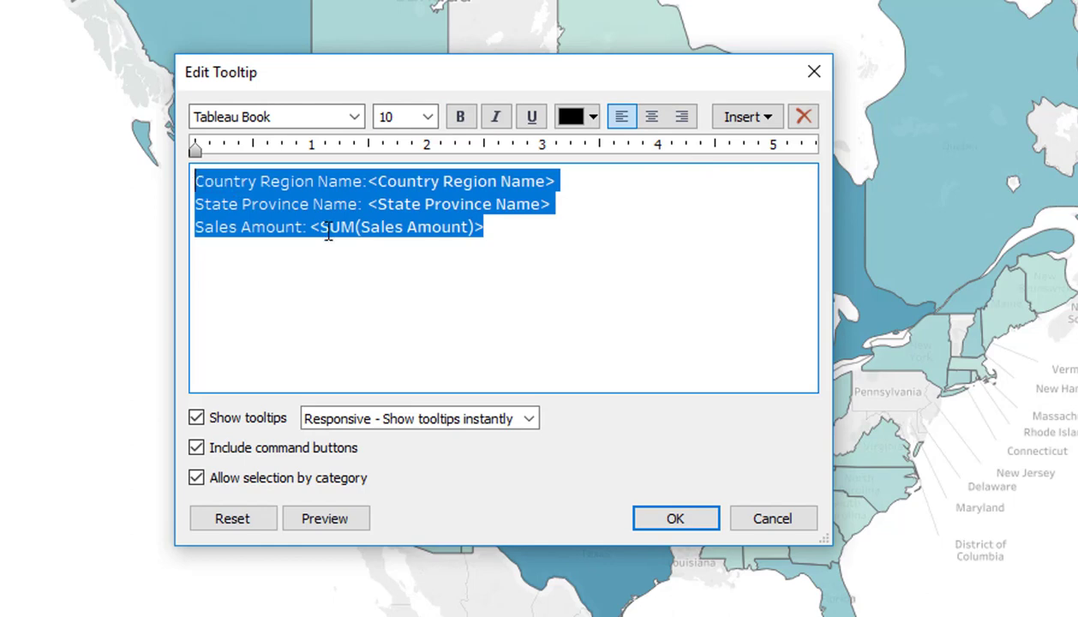
key(Delete)
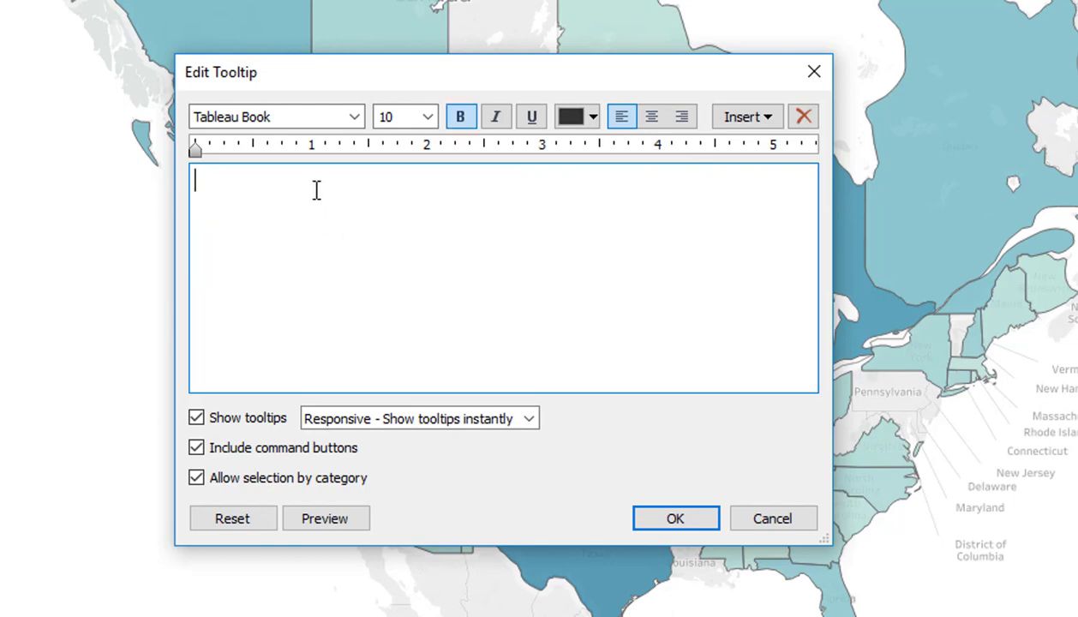
Step: Embed the Sub-Category Sales sheet in the map tooltip
click(761, 119)
mouse_move(774, 153)
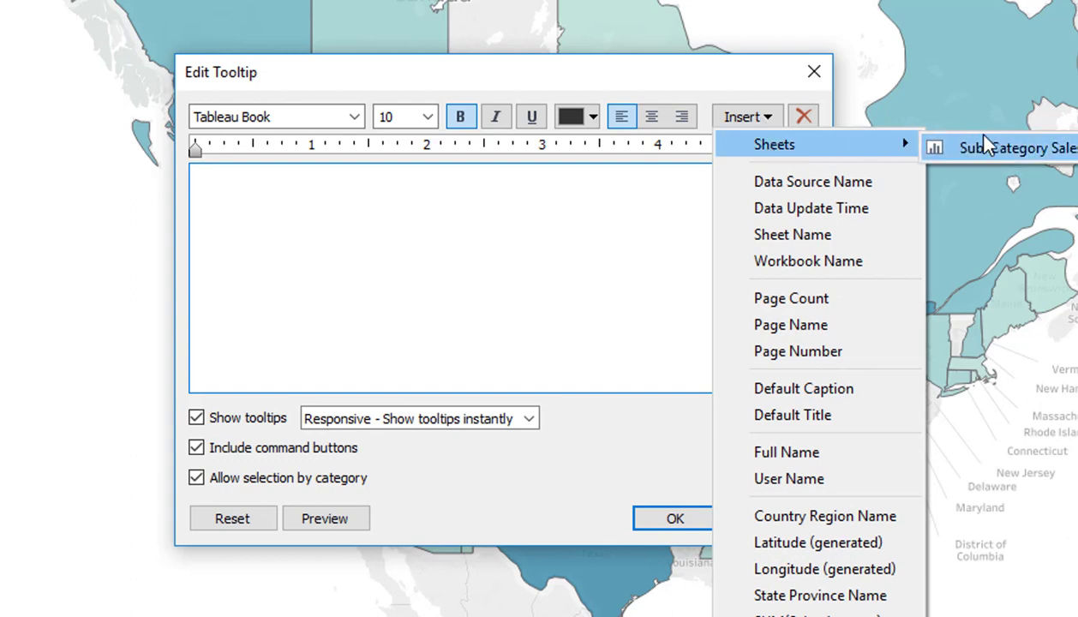
click(1017, 147)
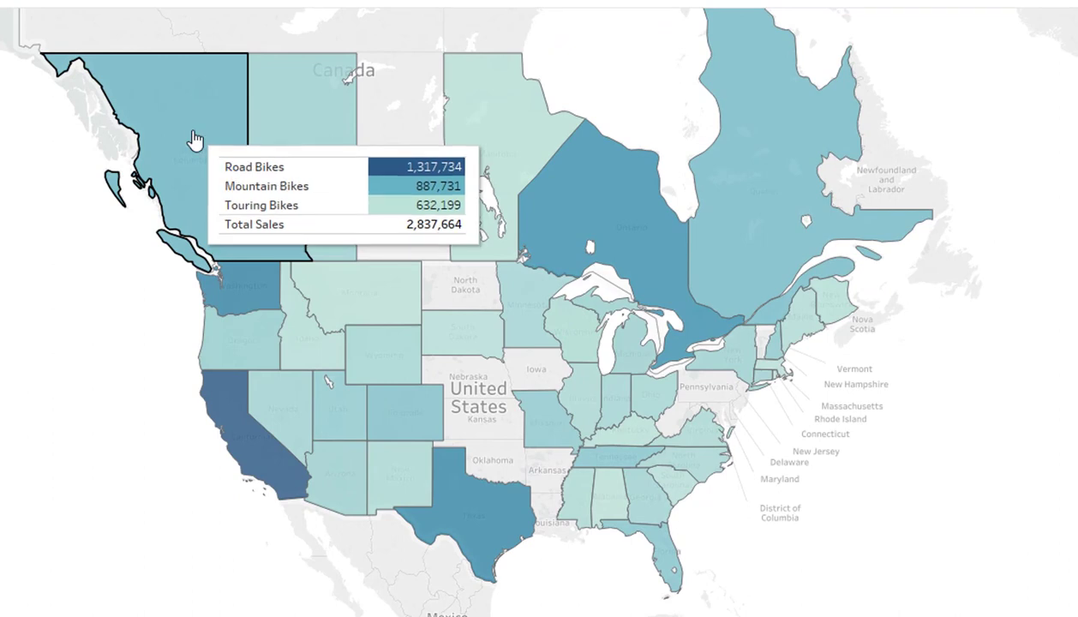
Step: Preview the embedded per-region bike sales table on states of the map
mouse_move(263, 119)
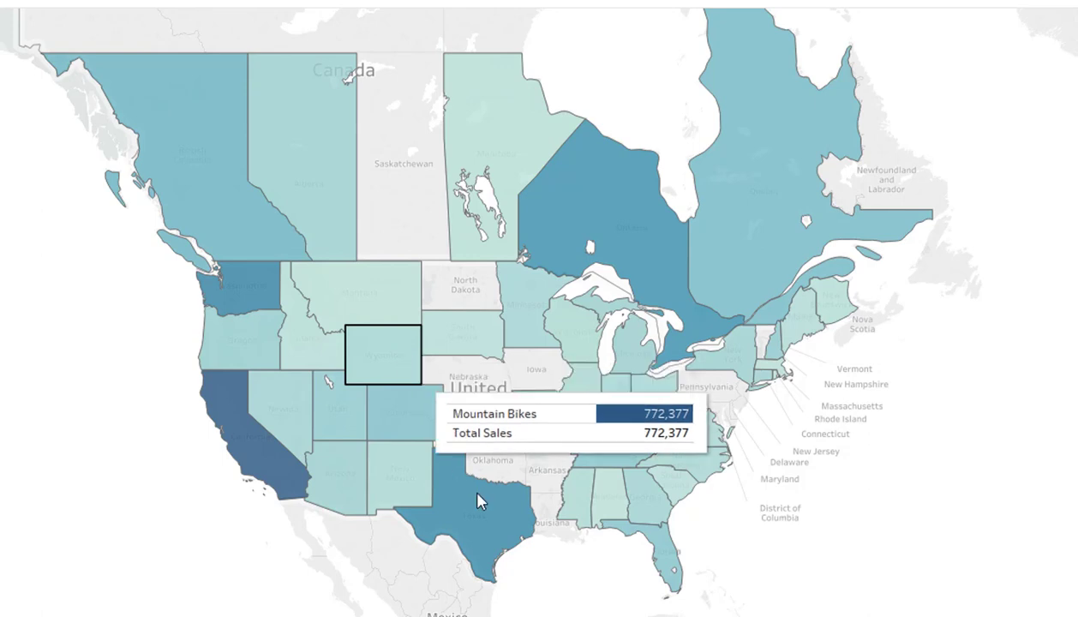
mouse_move(478, 512)
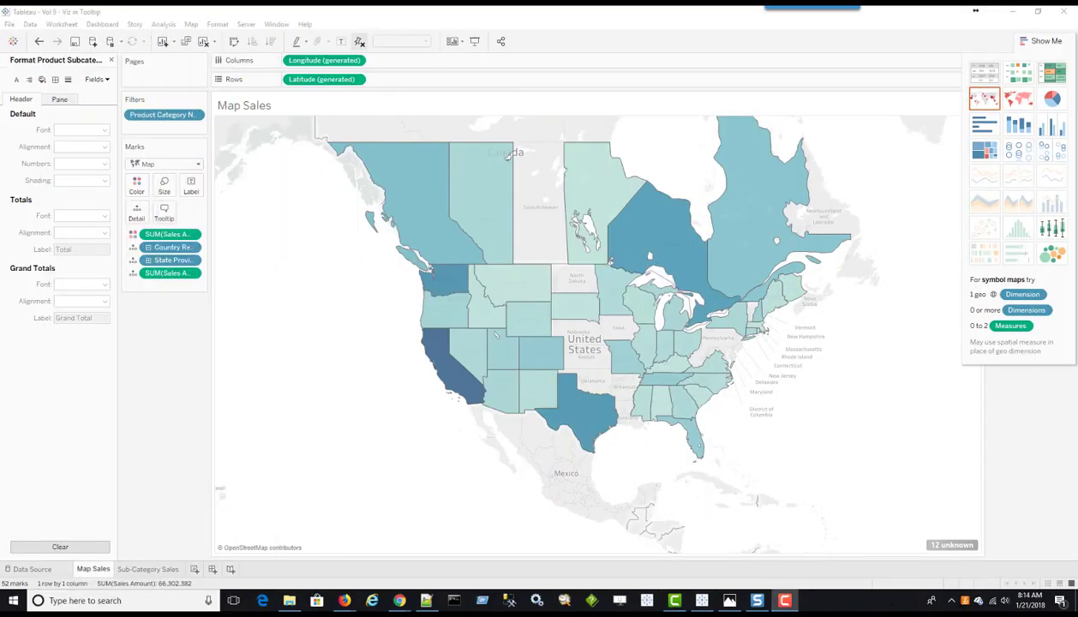
Step: On a new worksheet, plot Sales Amount on Rows against Order Date on Columns
click(193, 570)
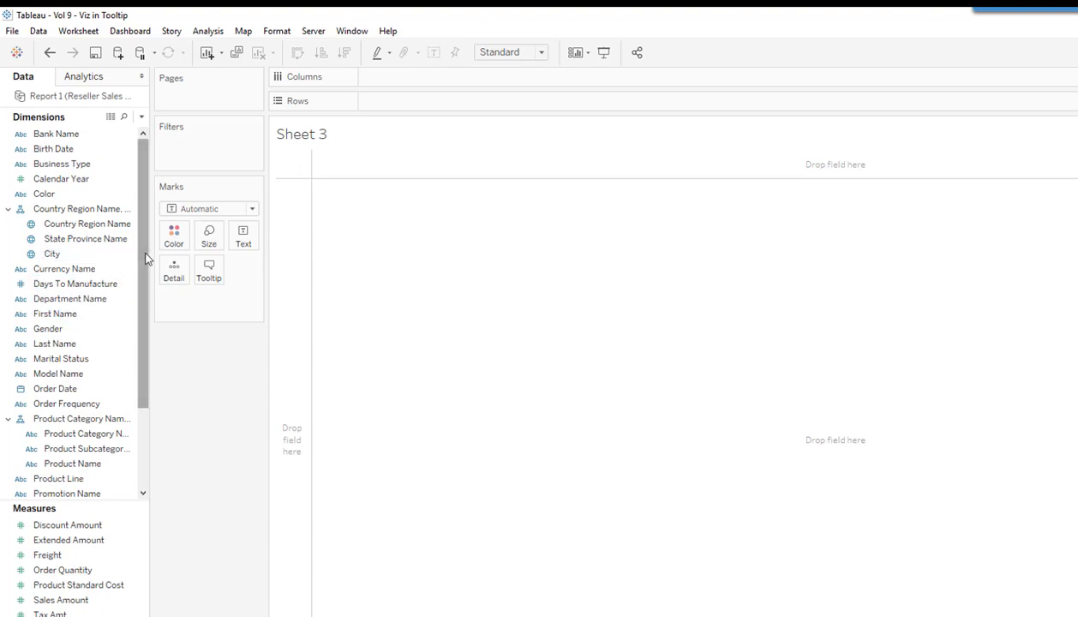
drag(90, 388, 385, 74)
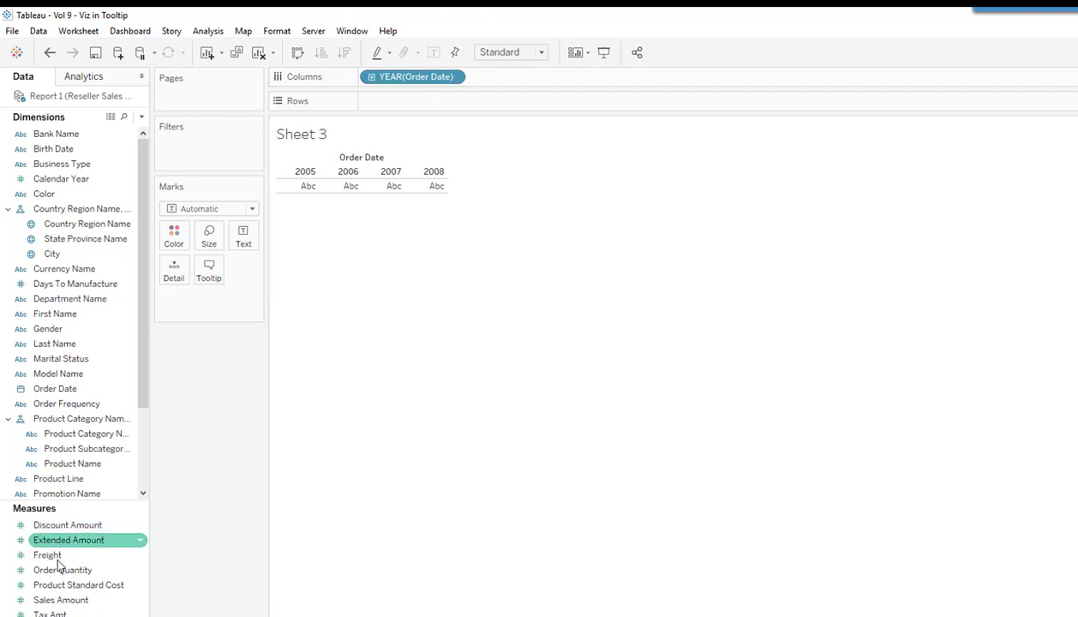
drag(58, 601, 401, 104)
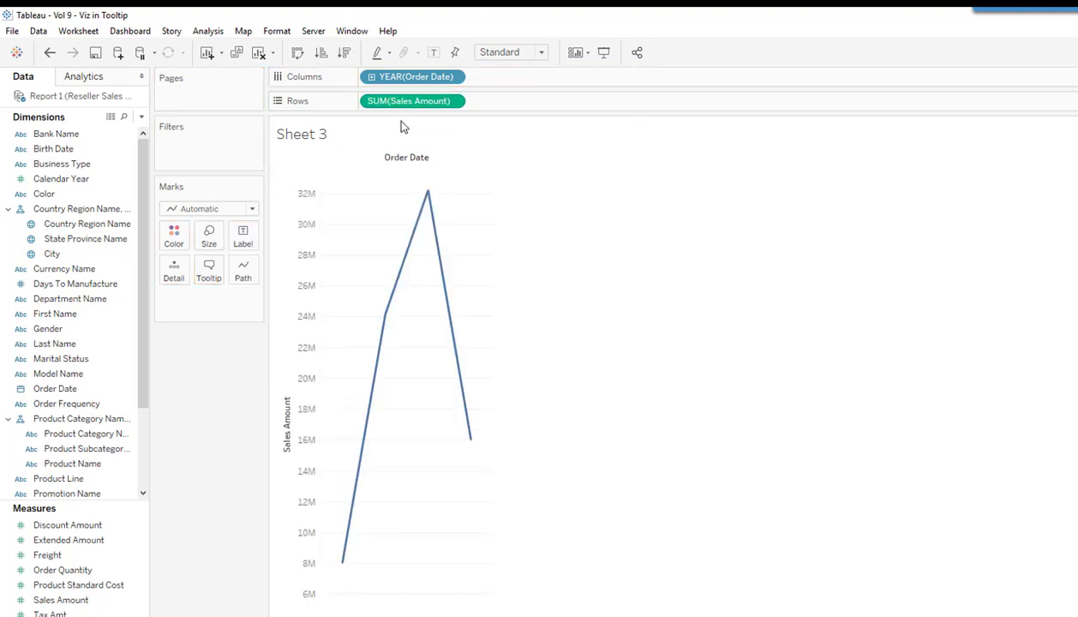
Step: Switch the Order Date pill to a continuous Month axis
click(454, 77)
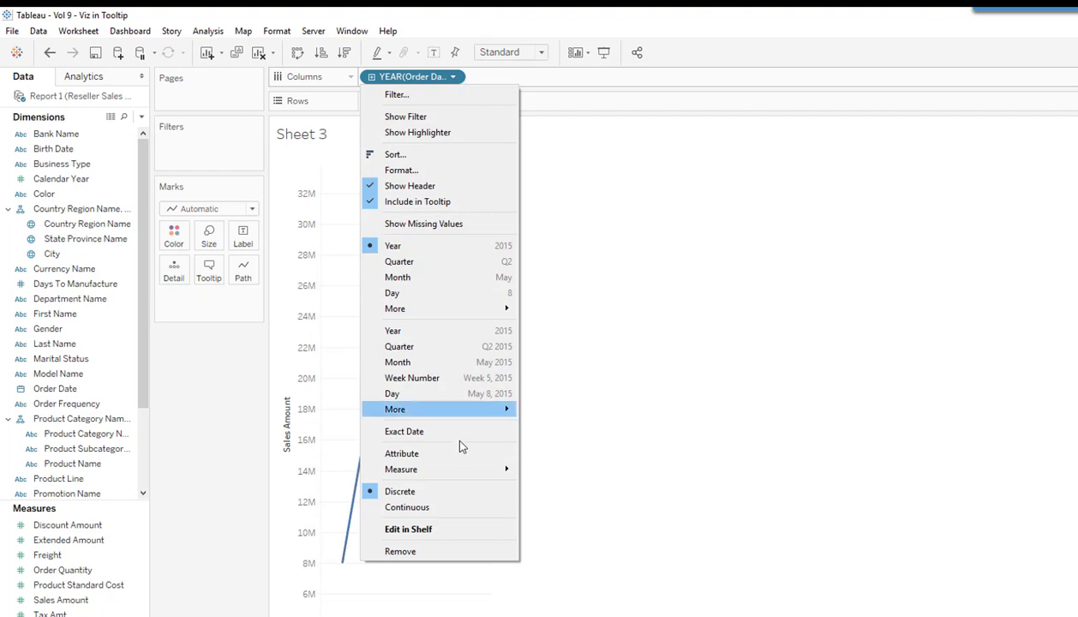
click(434, 506)
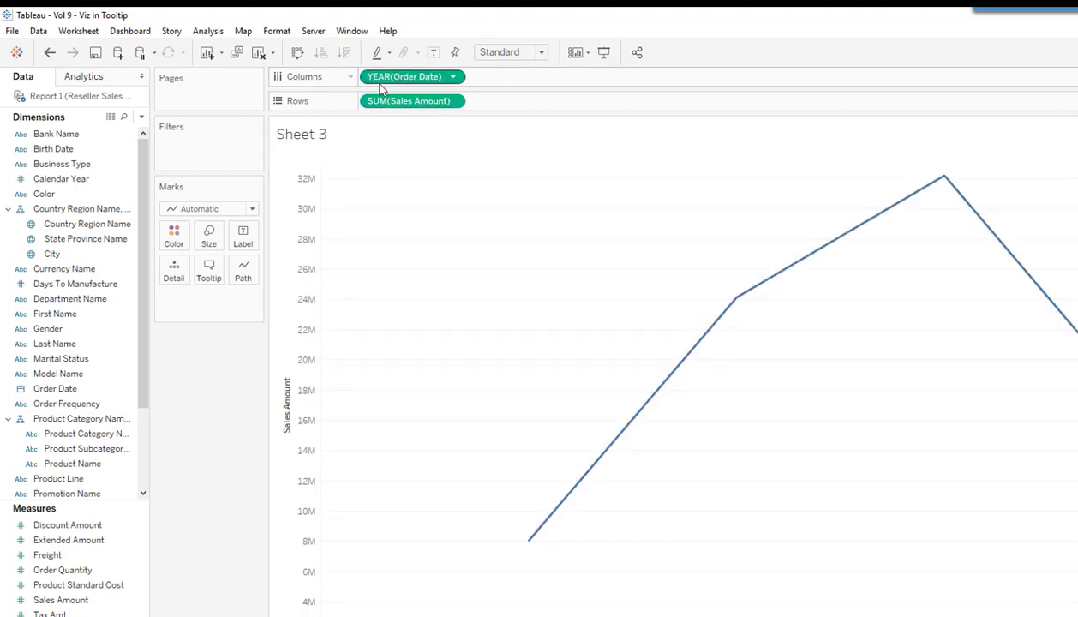
click(451, 77)
click(370, 83)
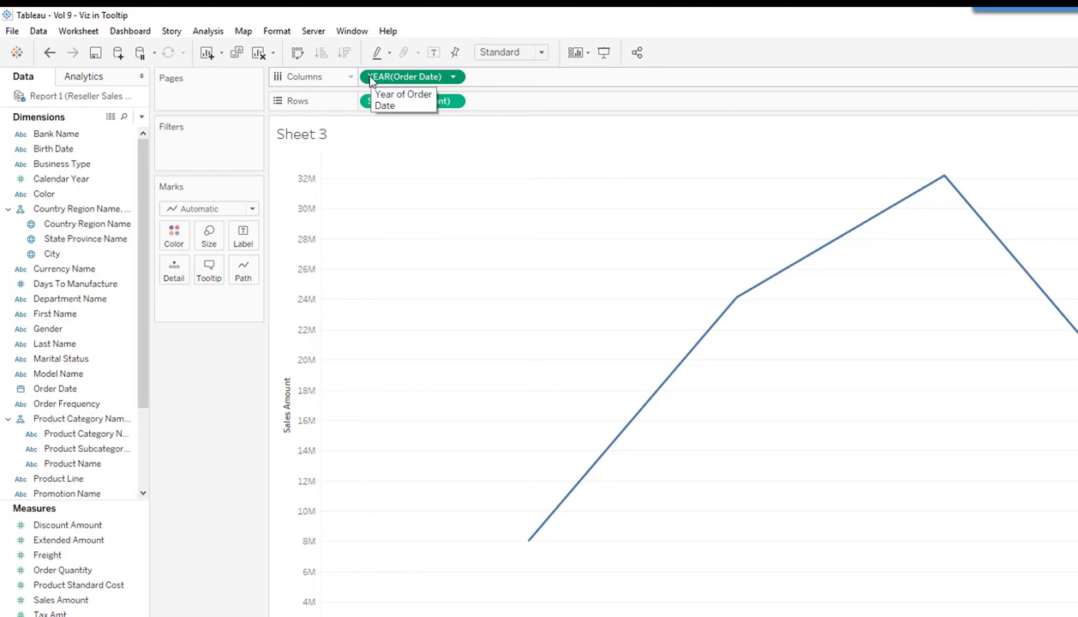
click(451, 77)
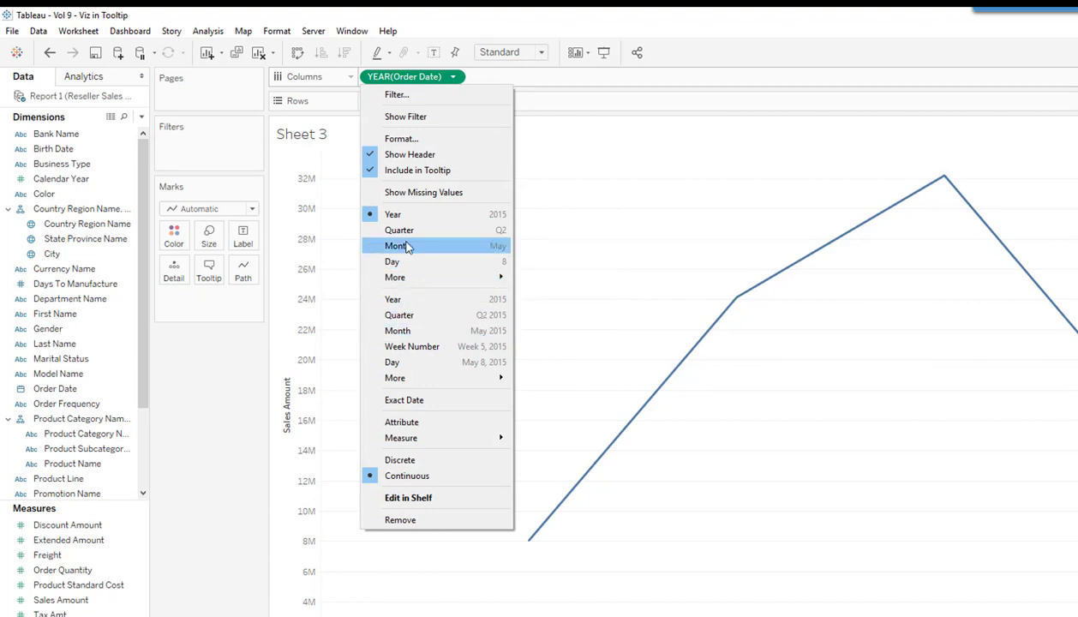
click(408, 331)
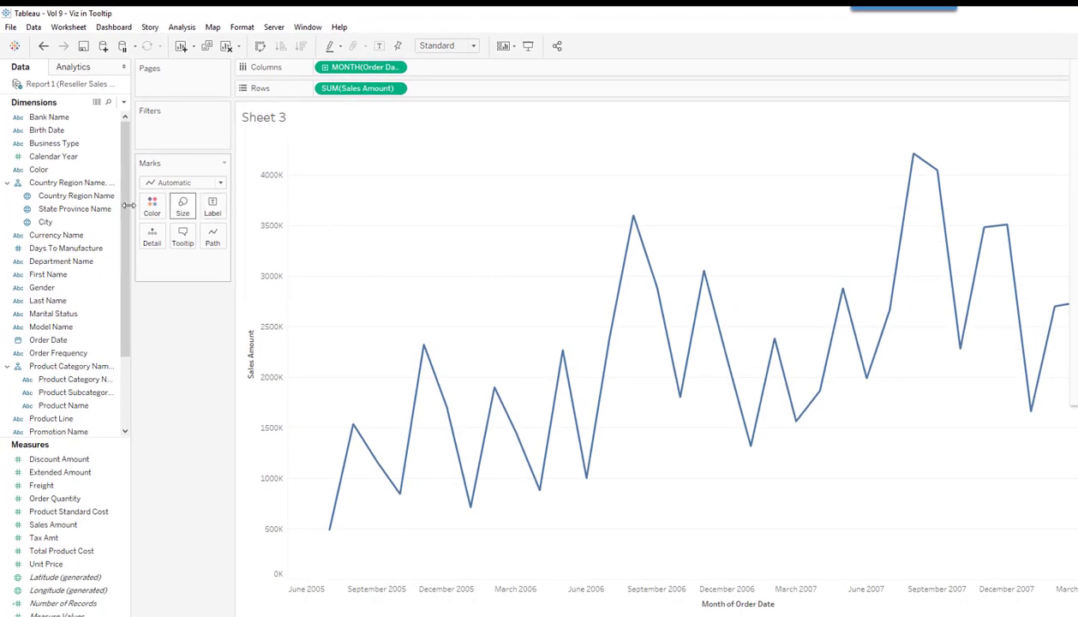
Step: Add a Product Category Name filter keeping only Bikes on the line chart
click(68, 183)
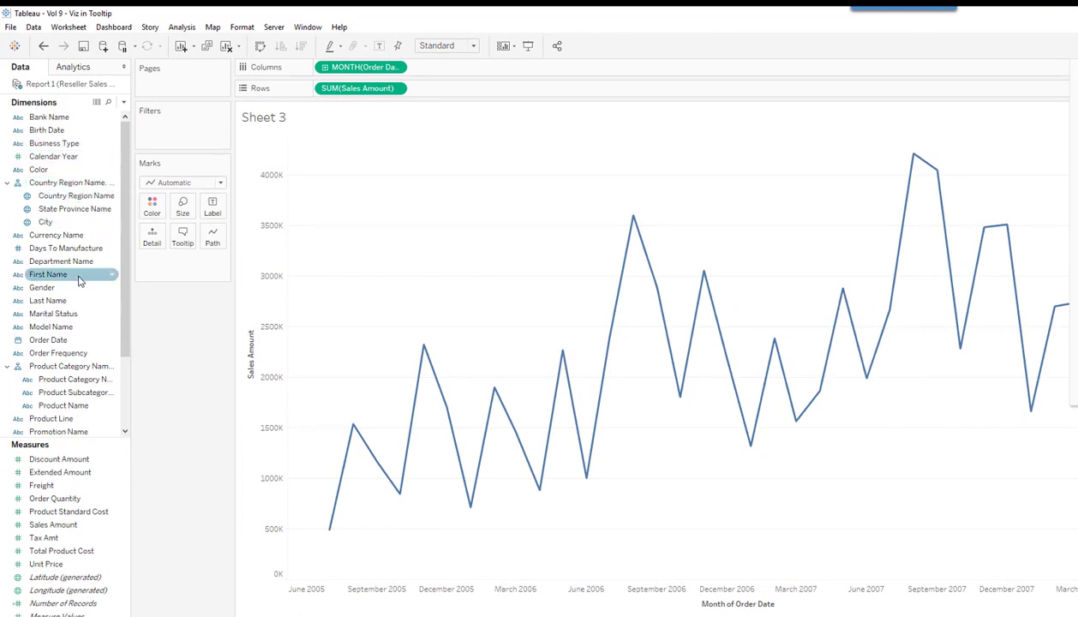
drag(68, 379, 180, 132)
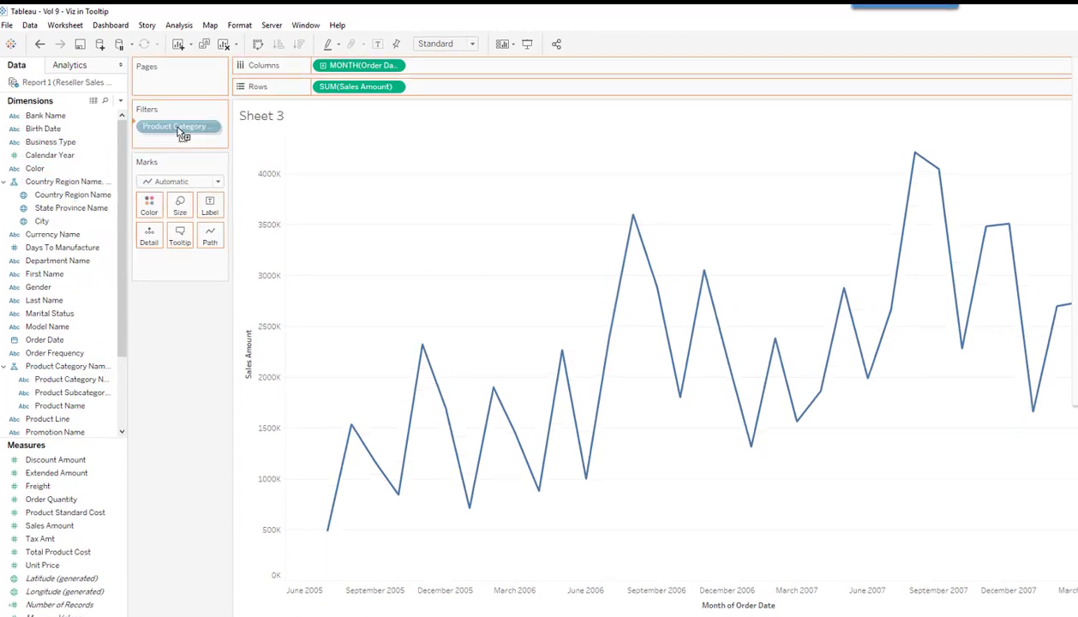
click(480, 254)
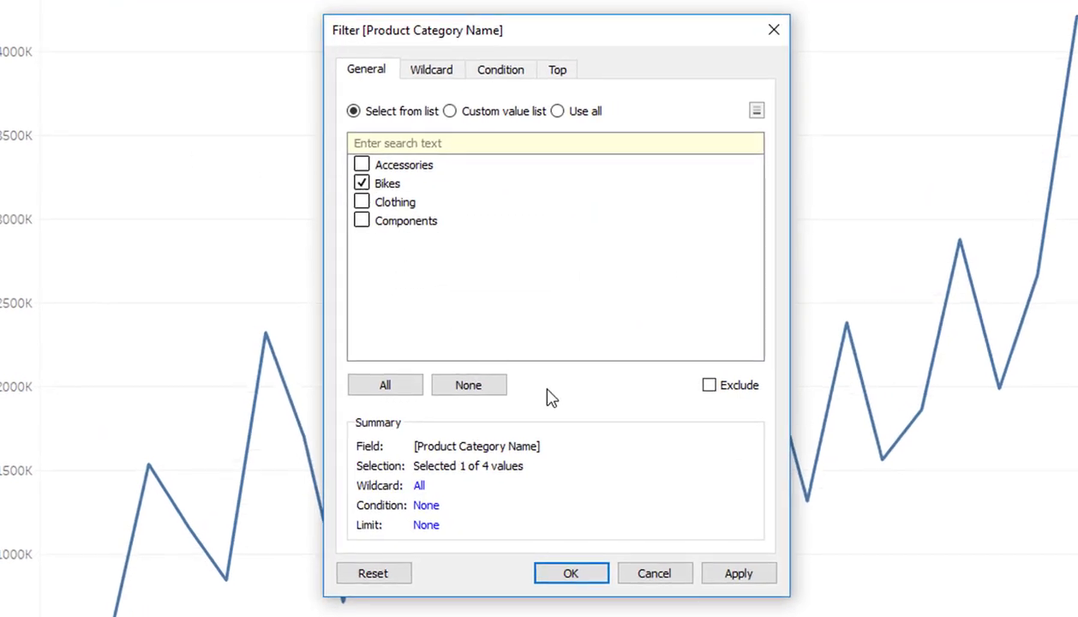
click(743, 580)
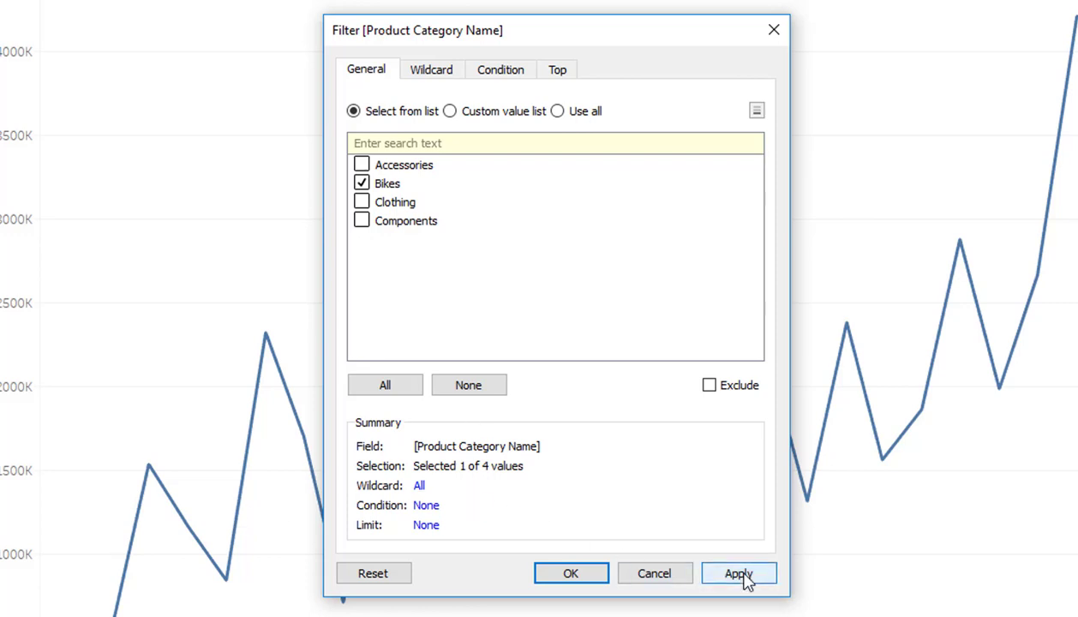
click(583, 577)
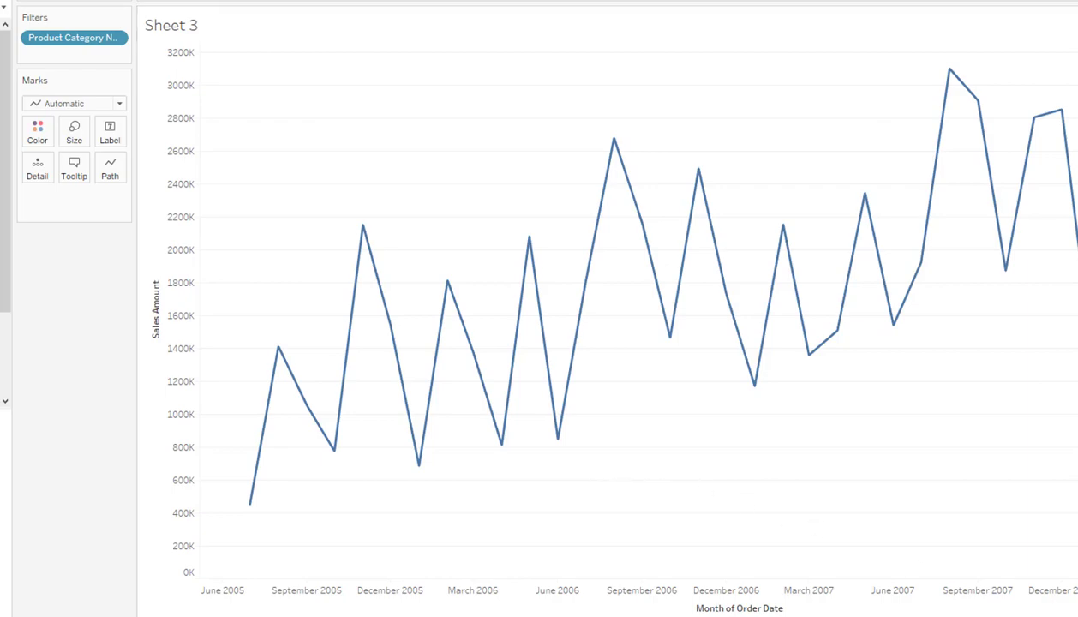
Step: Rename the Sheet 3 tab to 'Sales over time'
double_click(261, 603)
text(Sales)
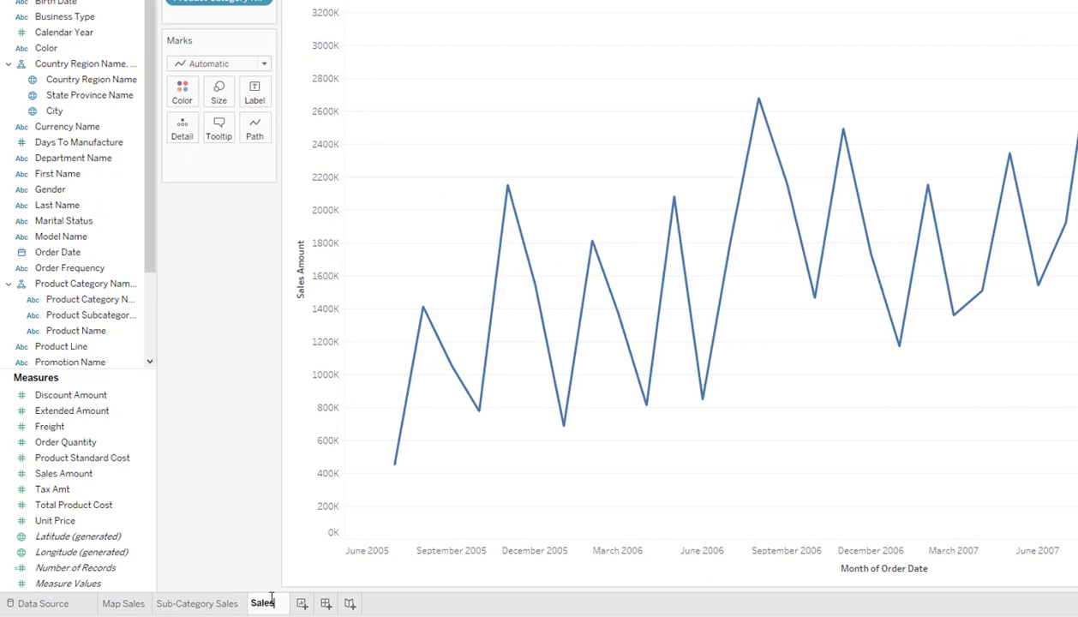
text( over)
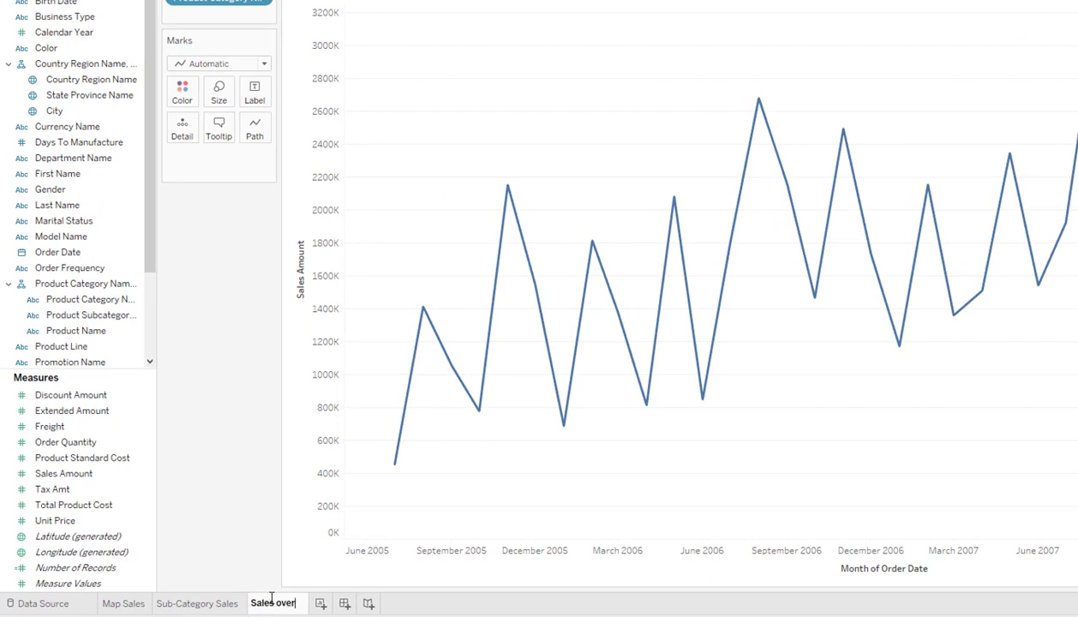
text( time)
key(Return)
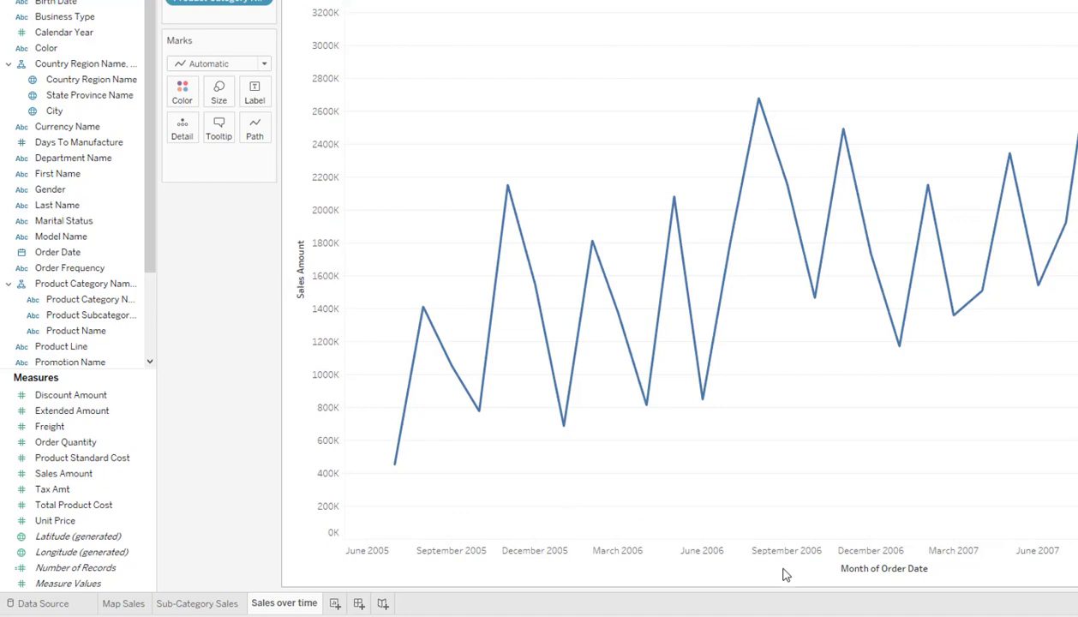
Step: Clear the Sales Amount title from the vertical axis
click(291, 259)
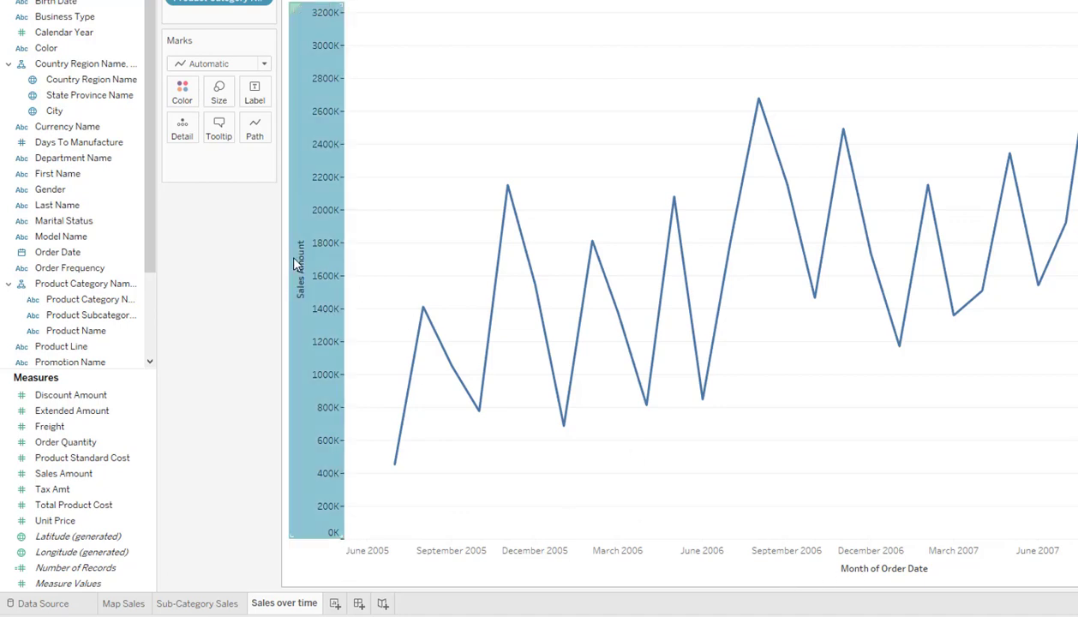
right_click(294, 257)
click(330, 265)
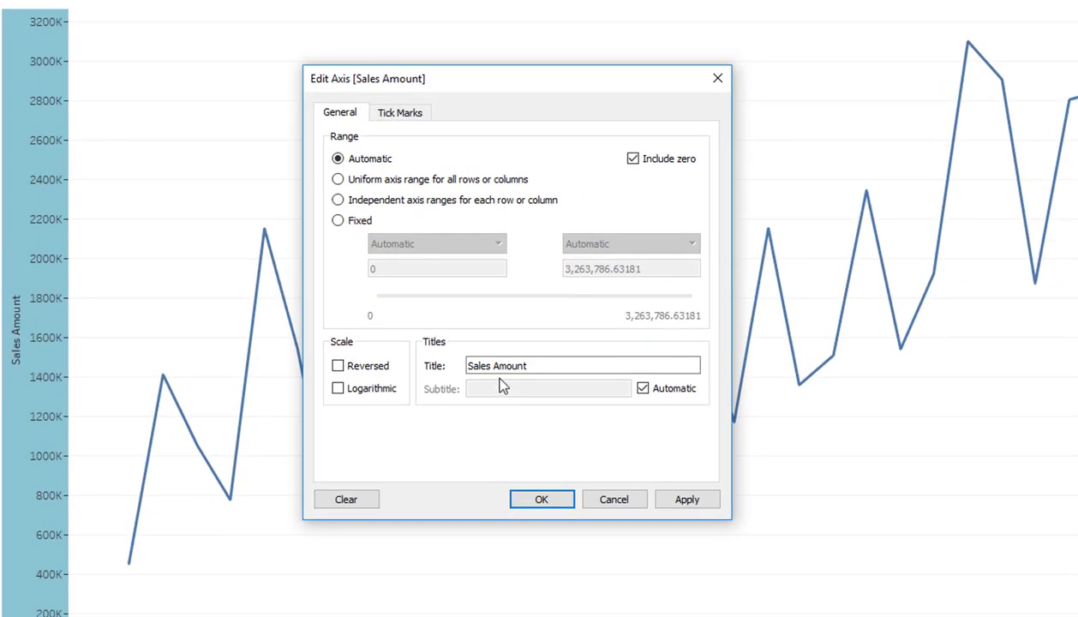
drag(630, 337, 527, 336)
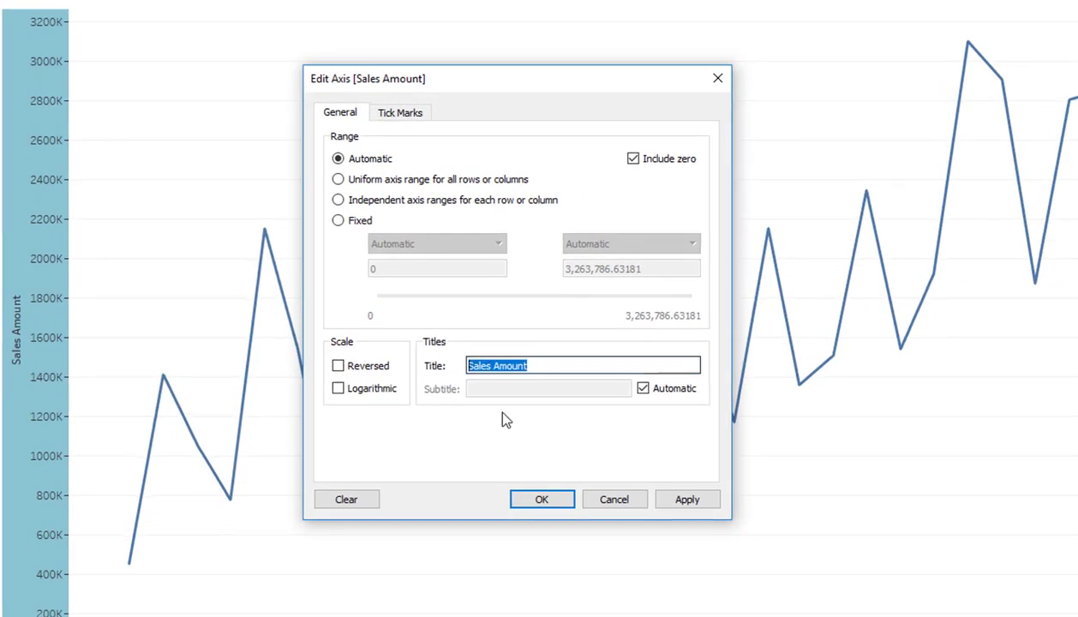
key(BackSpace)
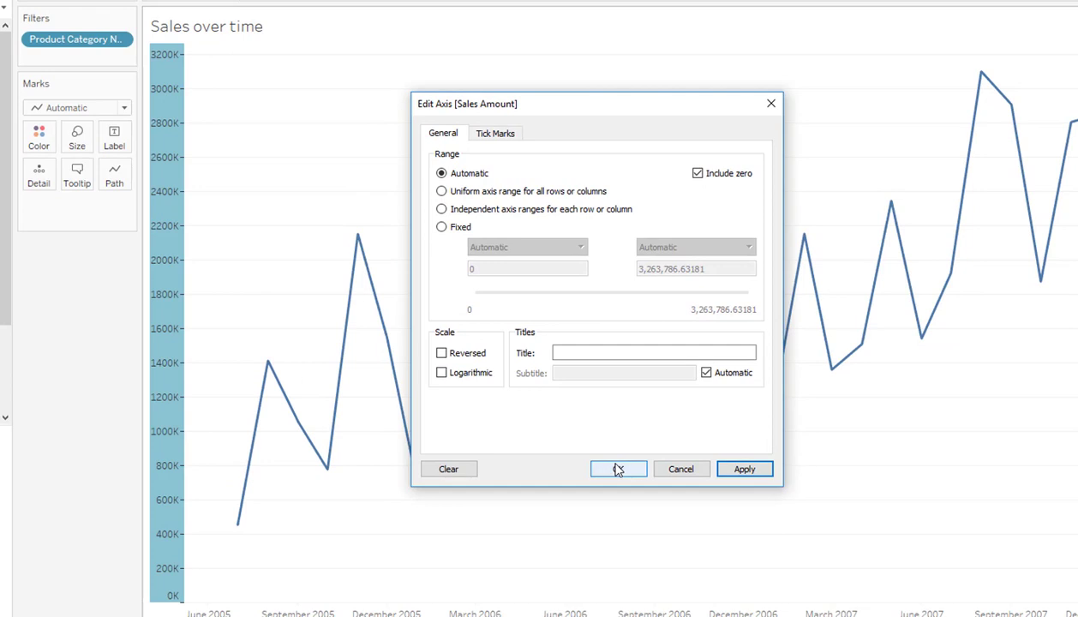
click(617, 468)
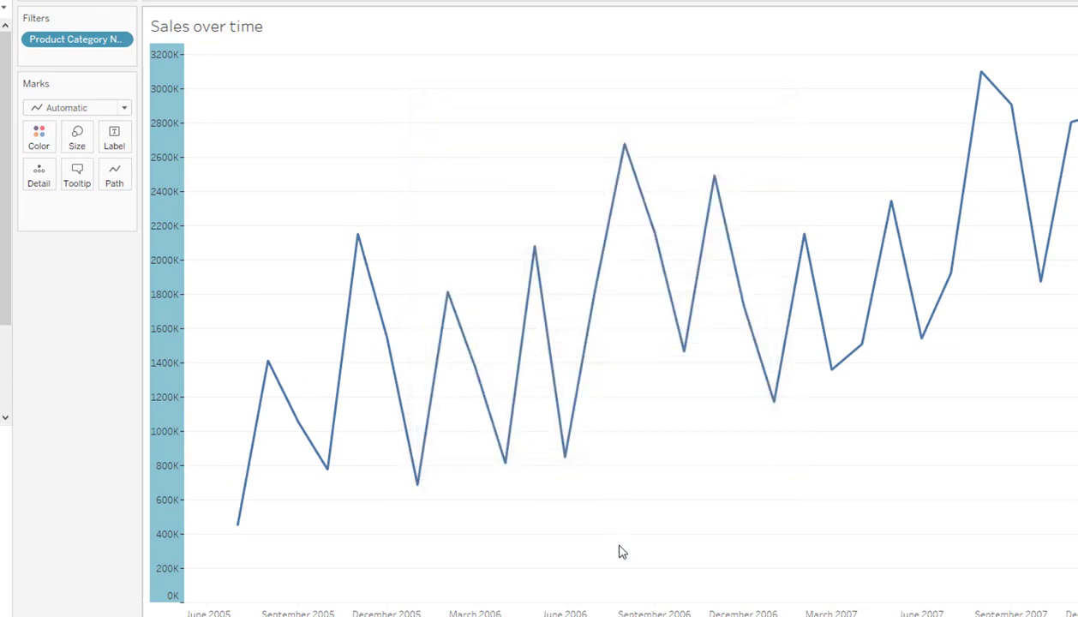
Step: Clear the Month of Order Date title from the date axis
click(727, 606)
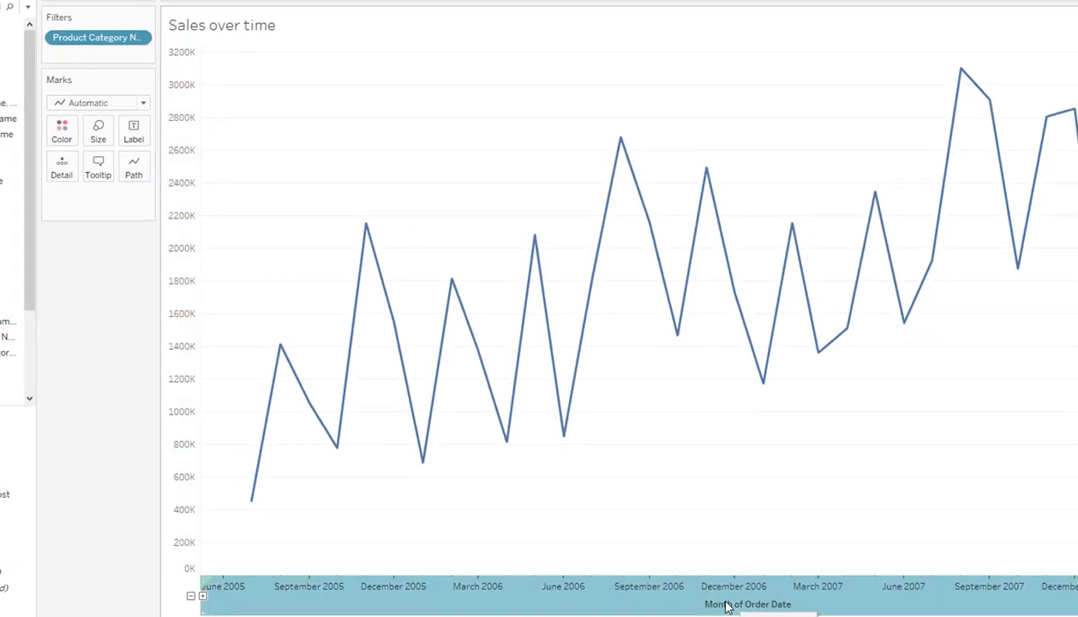
right_click(726, 606)
click(758, 487)
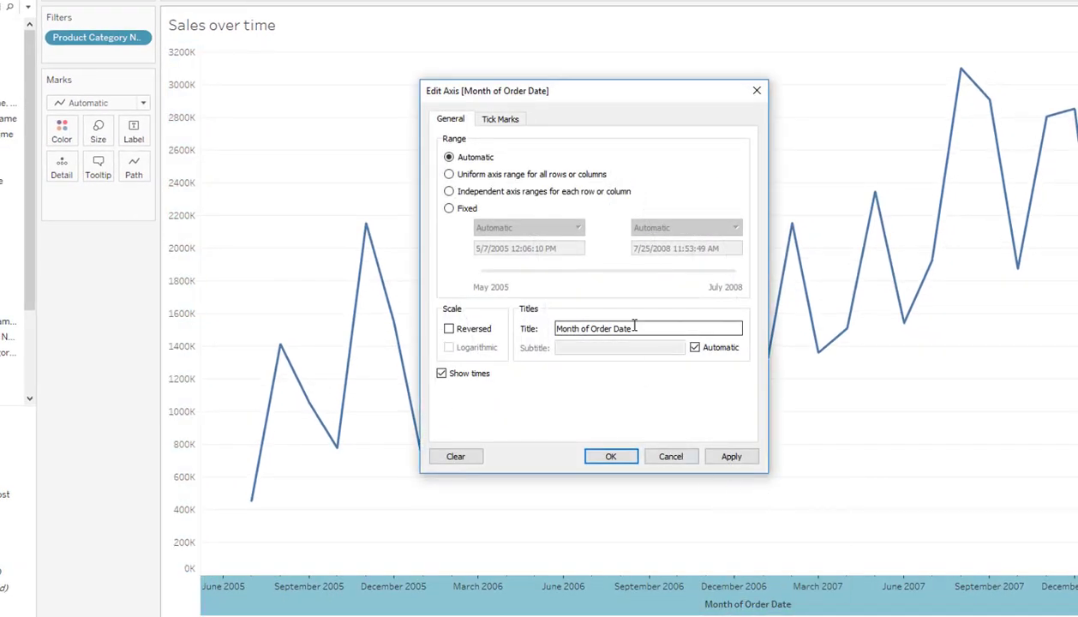
drag(633, 329, 531, 328)
key(BackSpace)
click(729, 457)
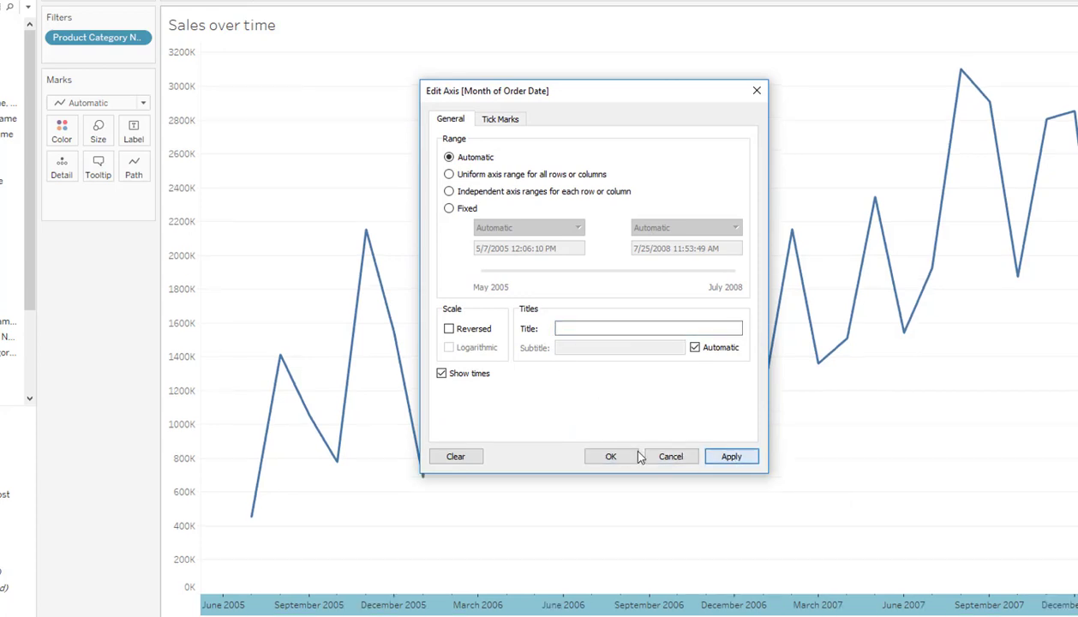
click(613, 456)
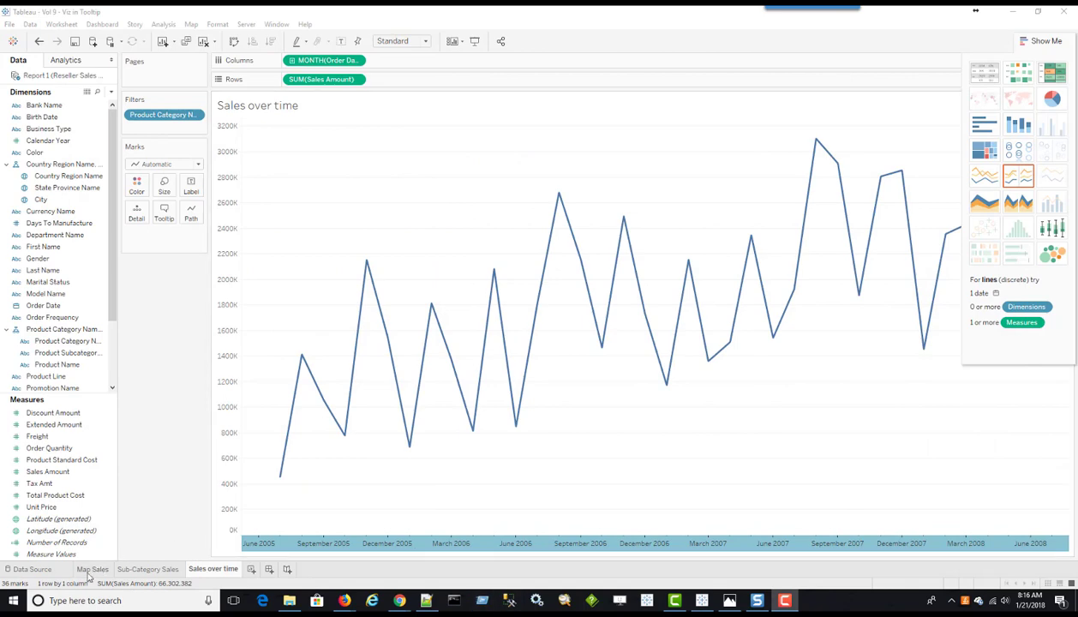
Step: Embed the Sales over time sheet on a new line below Sub-Category Sales in the Map Sales tooltip
click(86, 570)
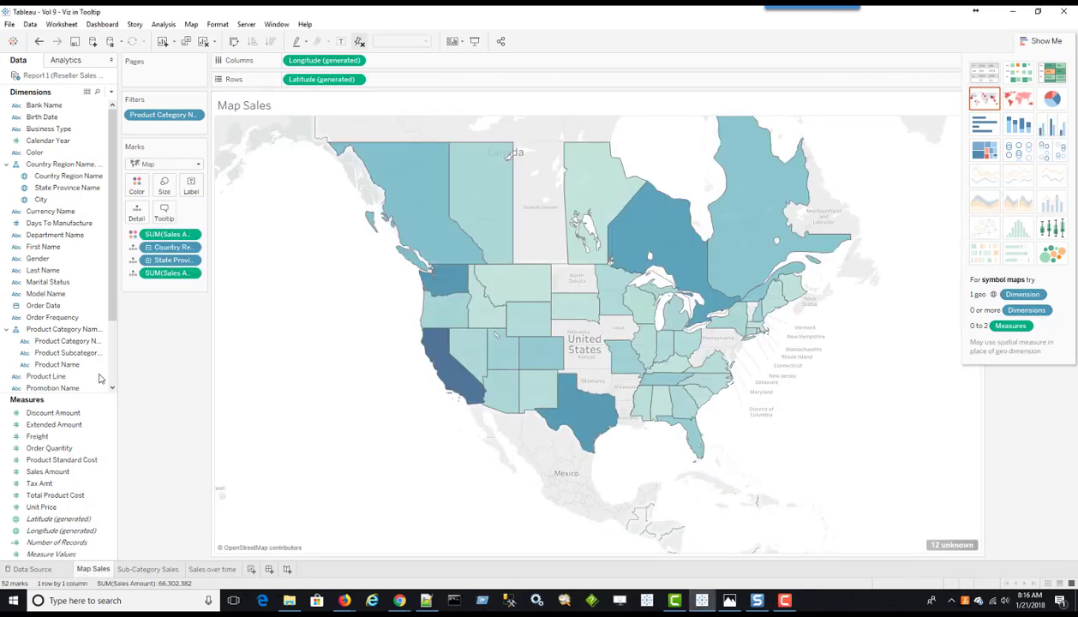
click(164, 211)
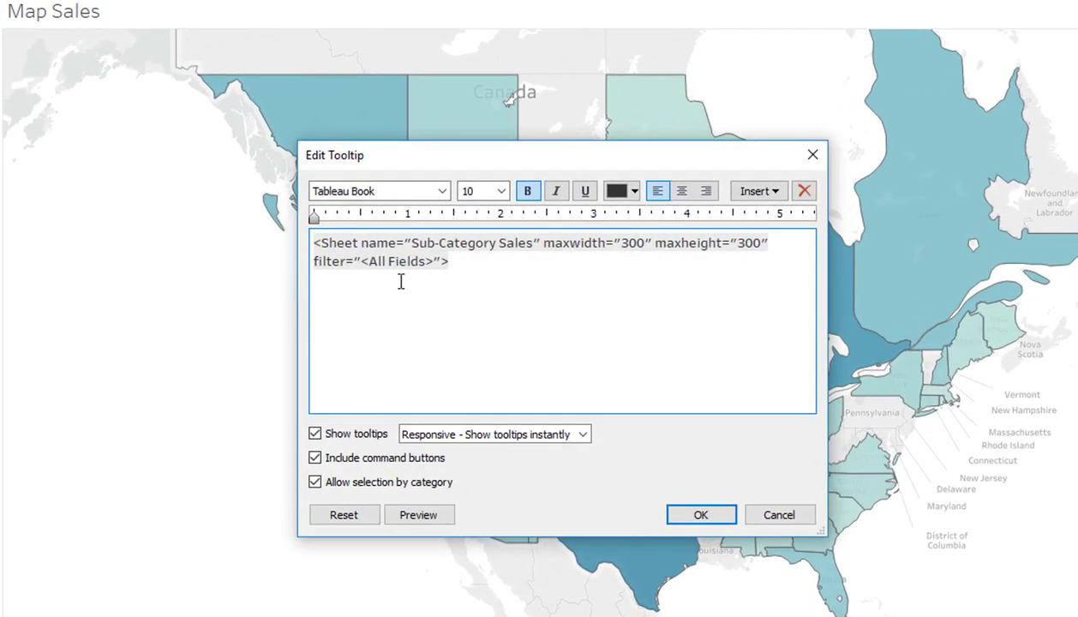
click(499, 257)
key(Return)
click(758, 191)
mouse_move(784, 220)
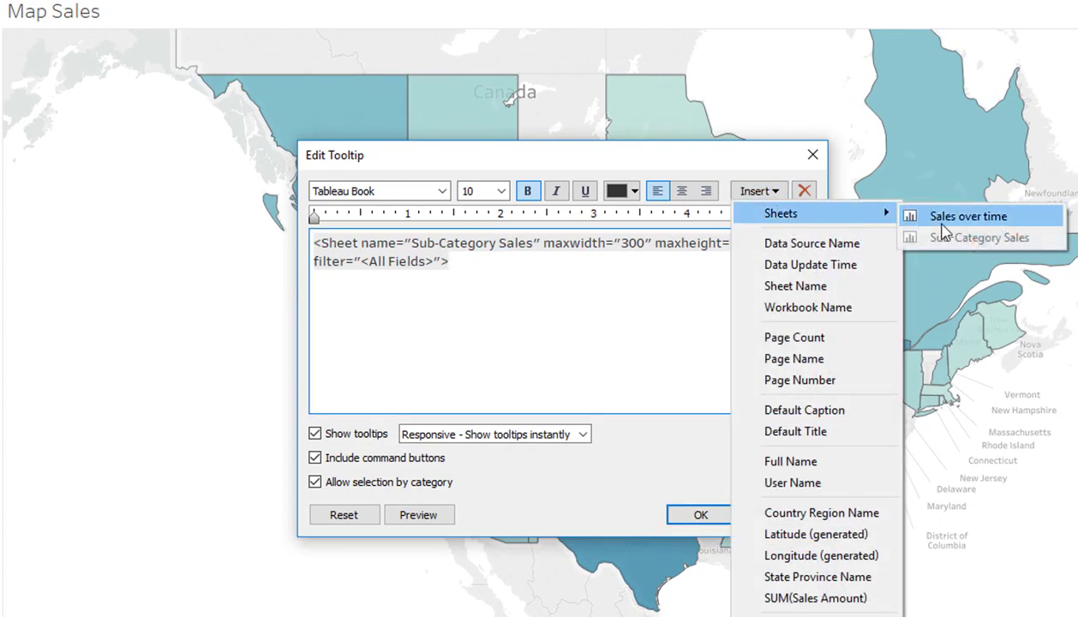
click(926, 214)
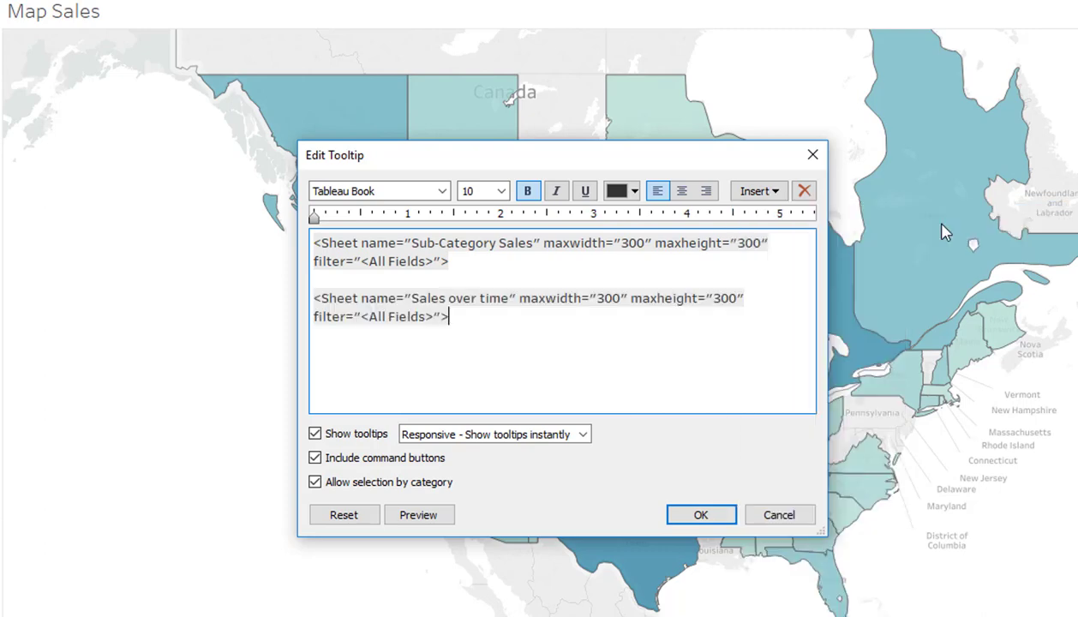
click(700, 515)
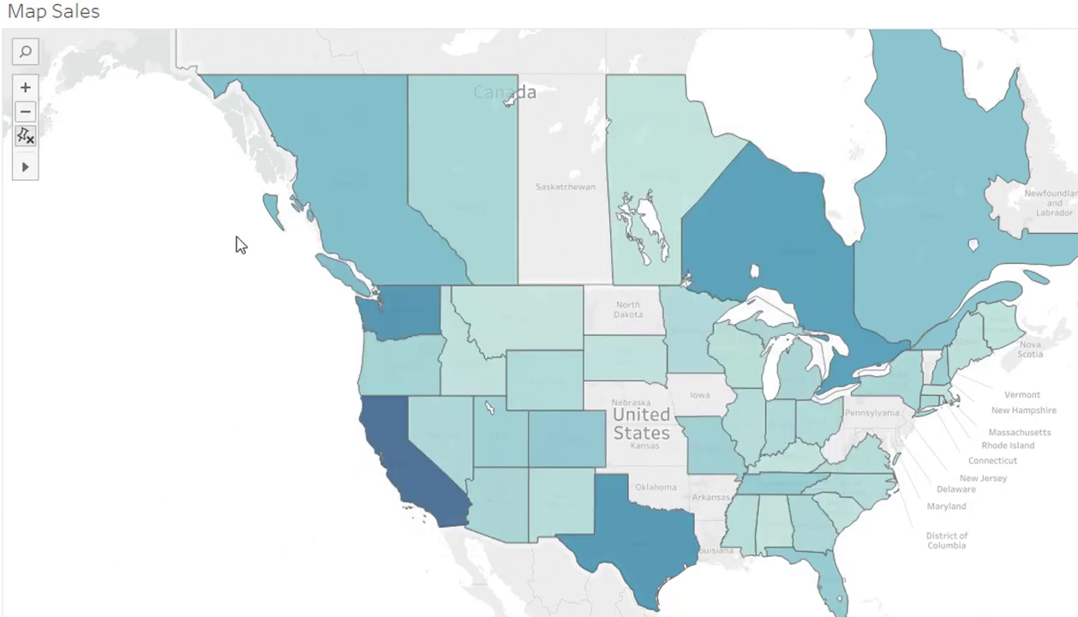
Step: Insert the State Province Name field on a new first line of the tooltip
mouse_move(456, 188)
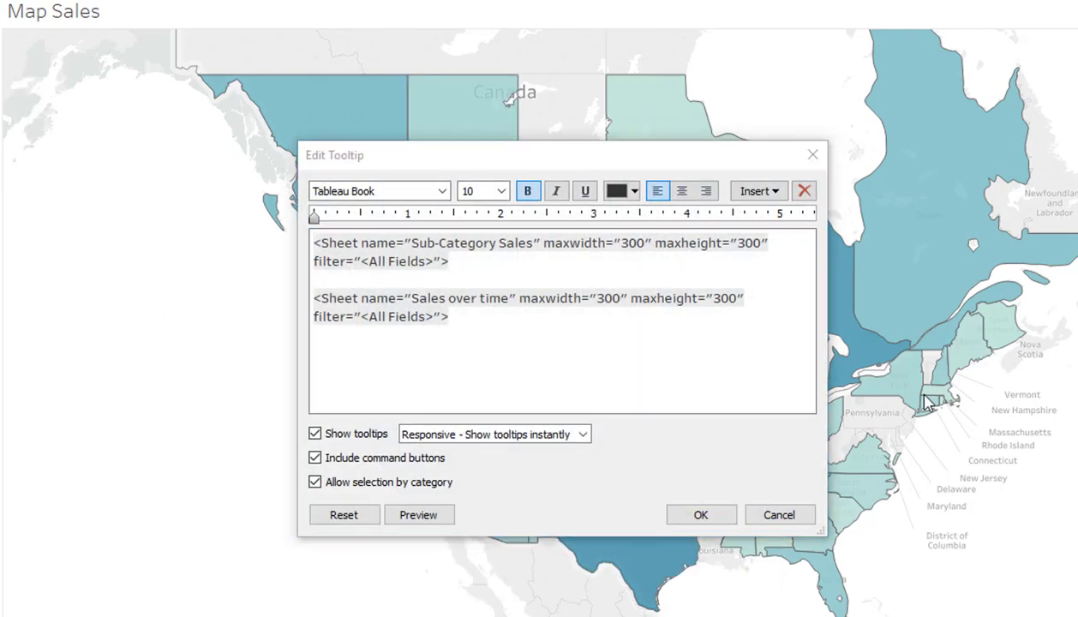
click(318, 242)
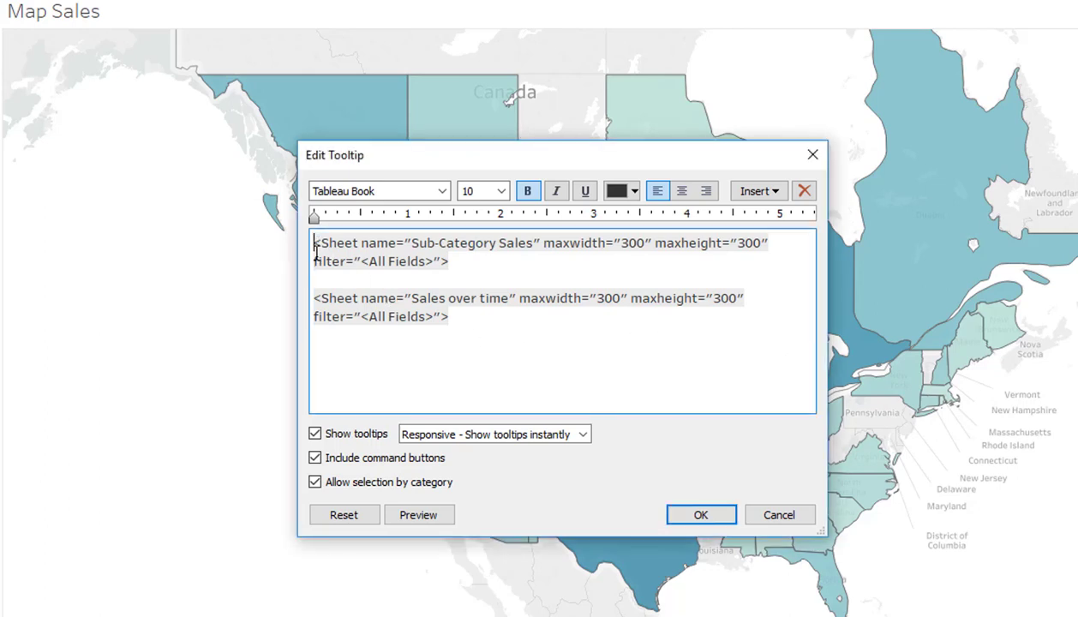
key(Return)
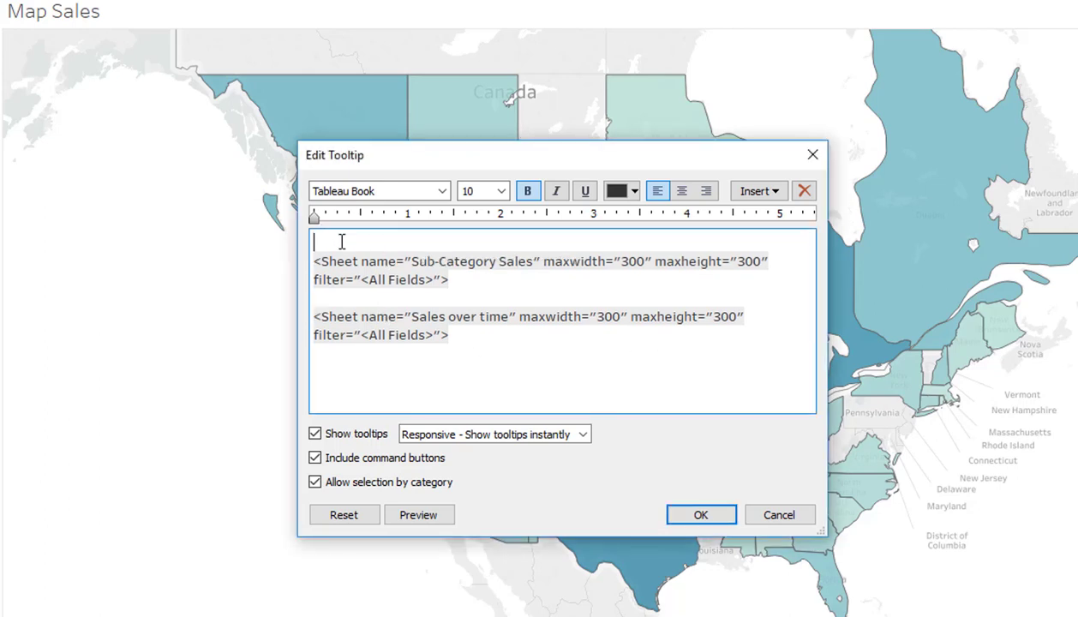
click(759, 190)
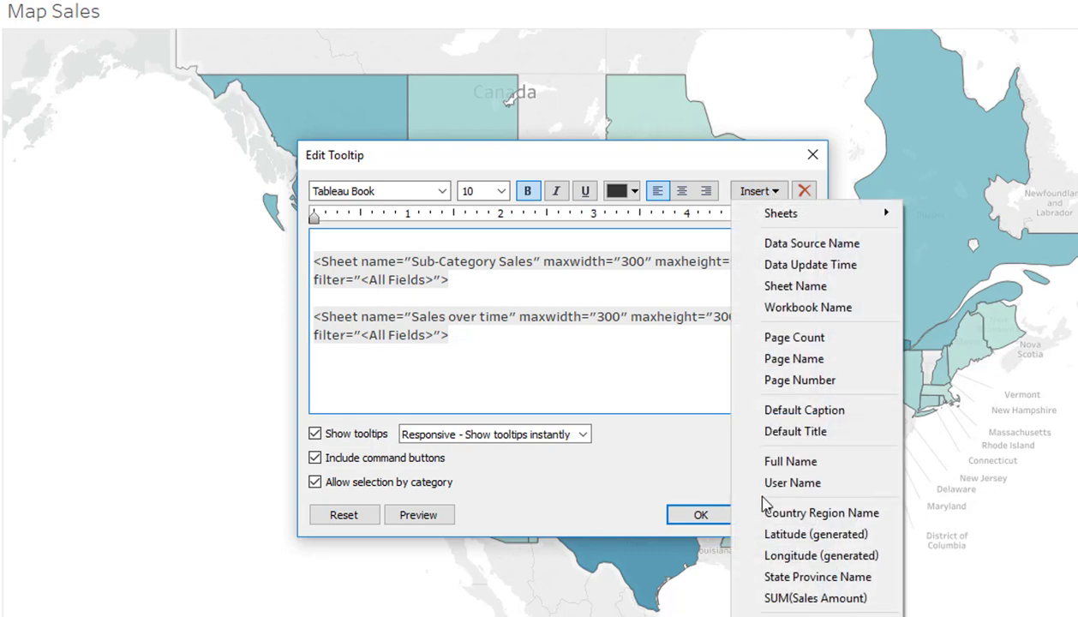
click(775, 577)
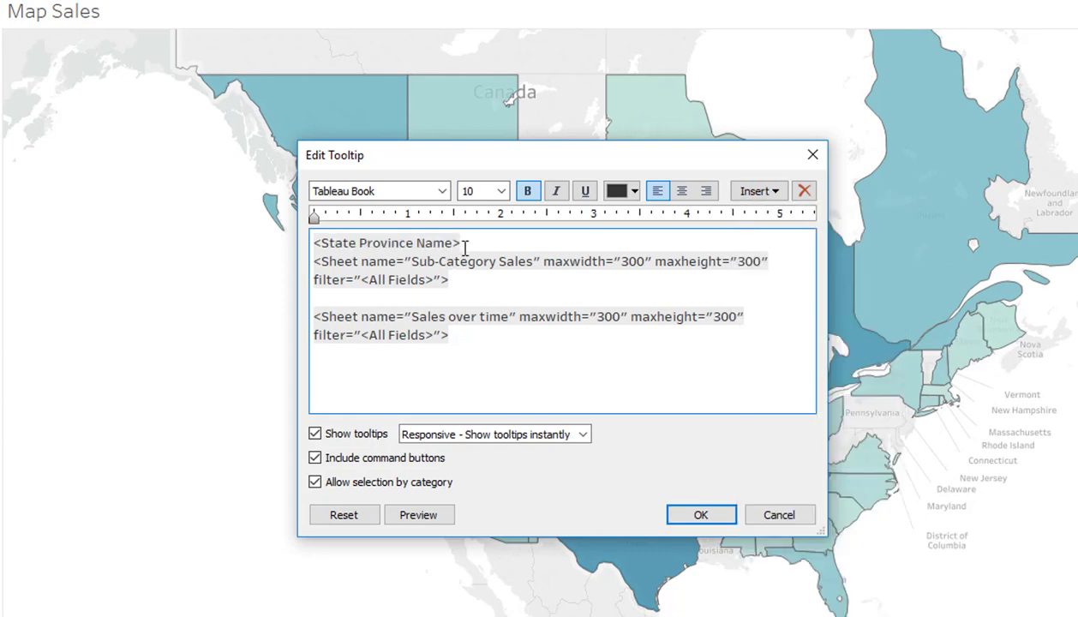
Step: Add 'Breakdown of Sales by Sub-Category' and 'Sales over Time' headings above each sheet
key(Return)
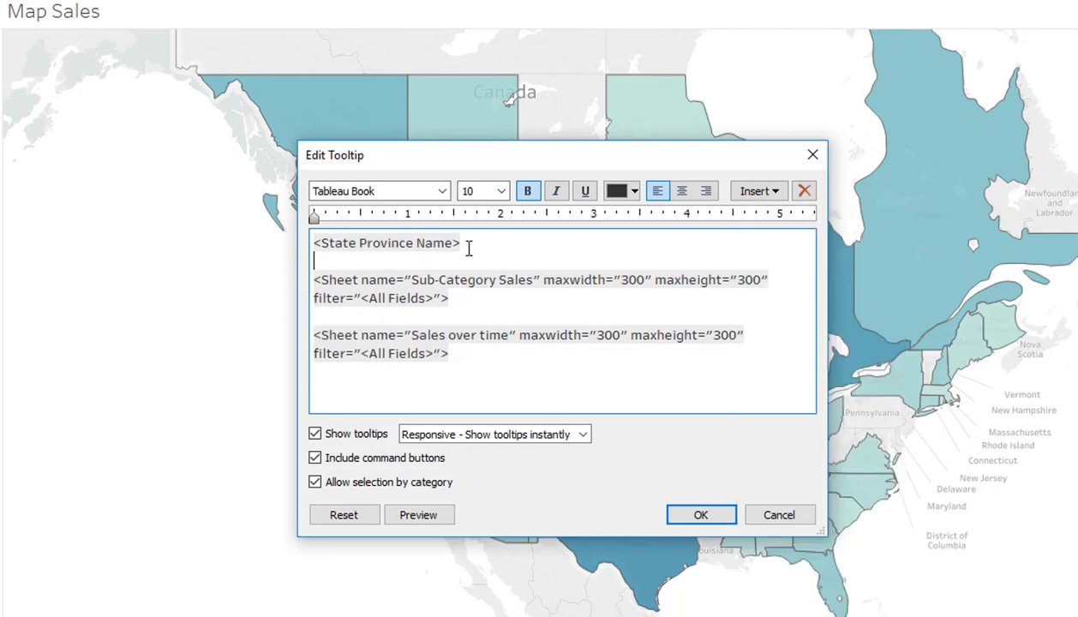
text(Breakdown of Sa)
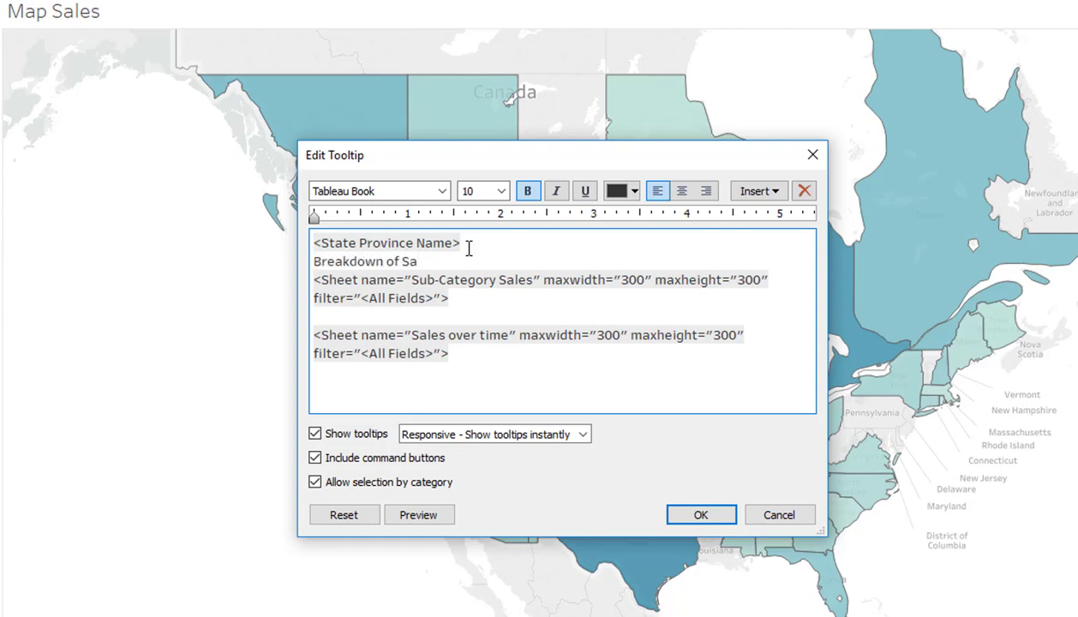
text(les by Suub-Categ)
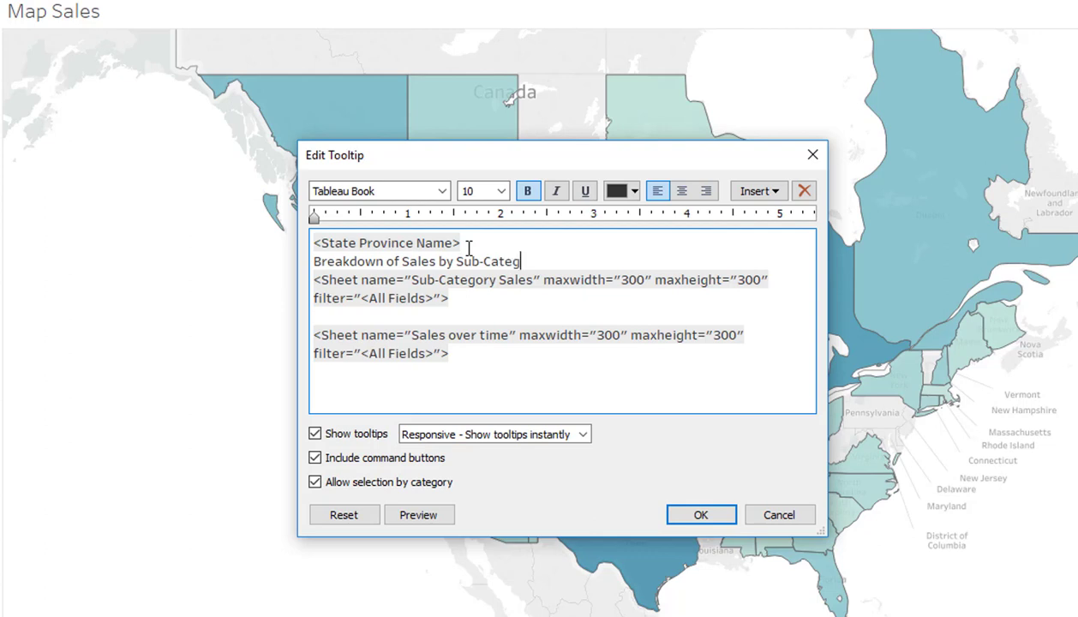
text(ory)
click(462, 307)
text(SD)
text(les over Time)
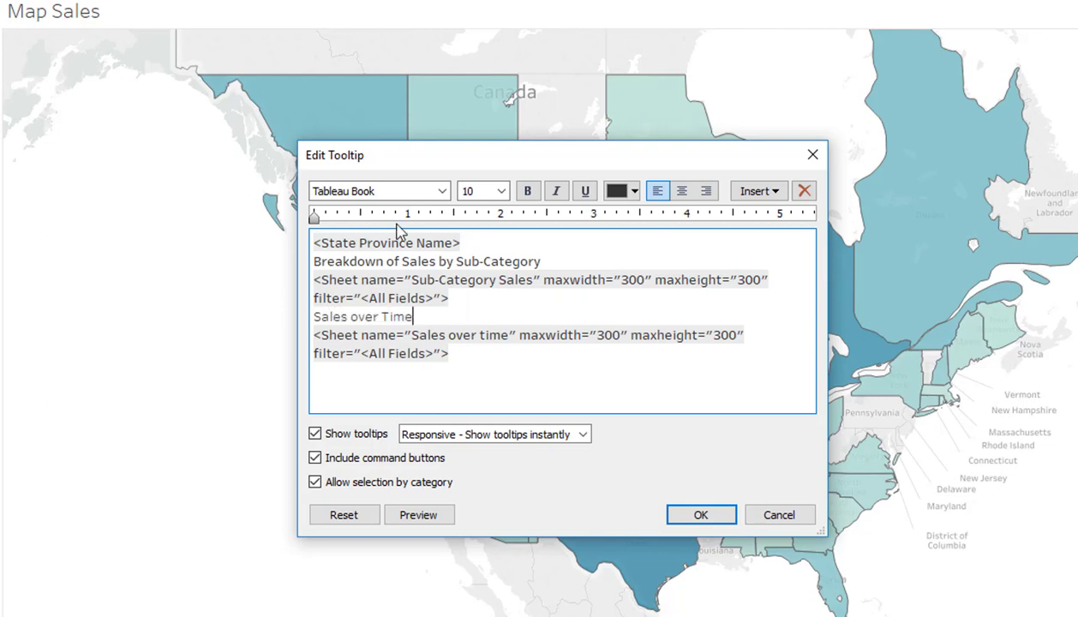
Step: Make the state name line green, size 11, not bold and centred
drag(466, 242, 283, 248)
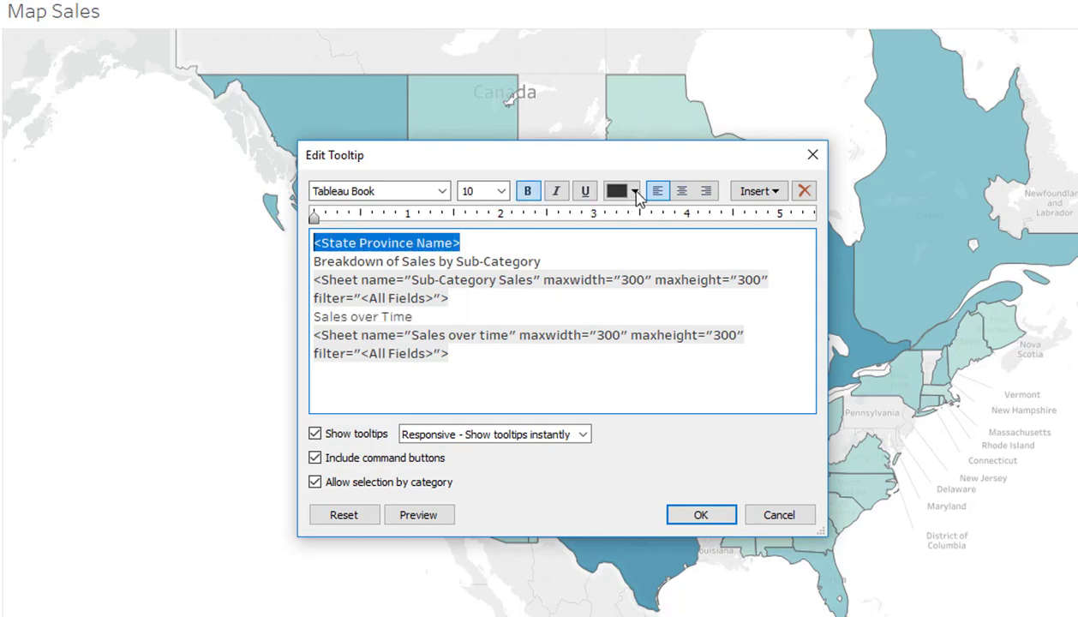
click(625, 191)
click(686, 216)
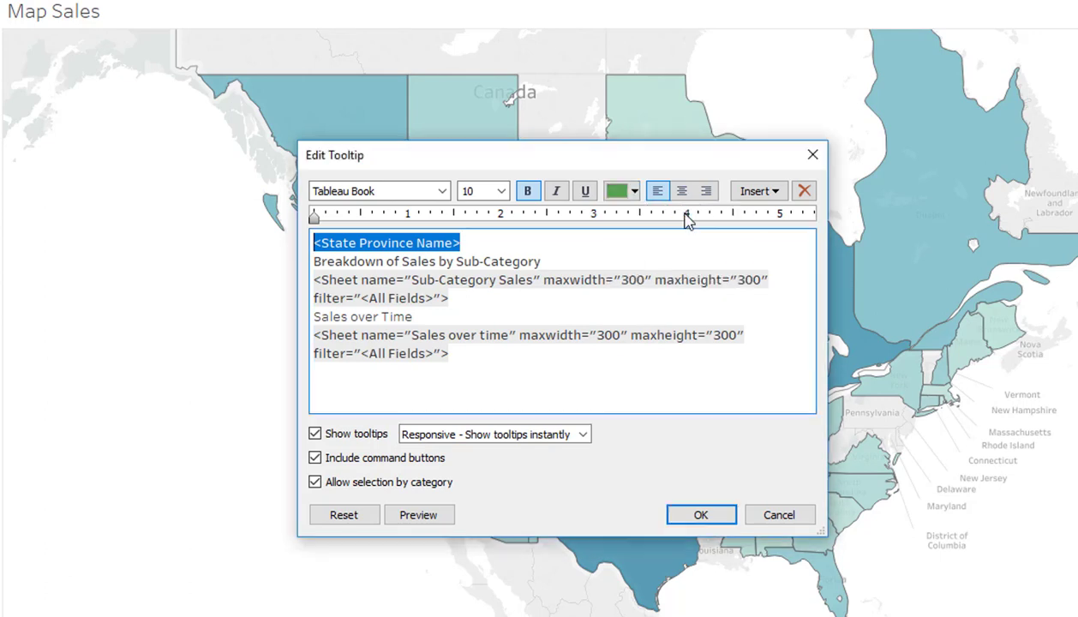
click(501, 191)
click(469, 257)
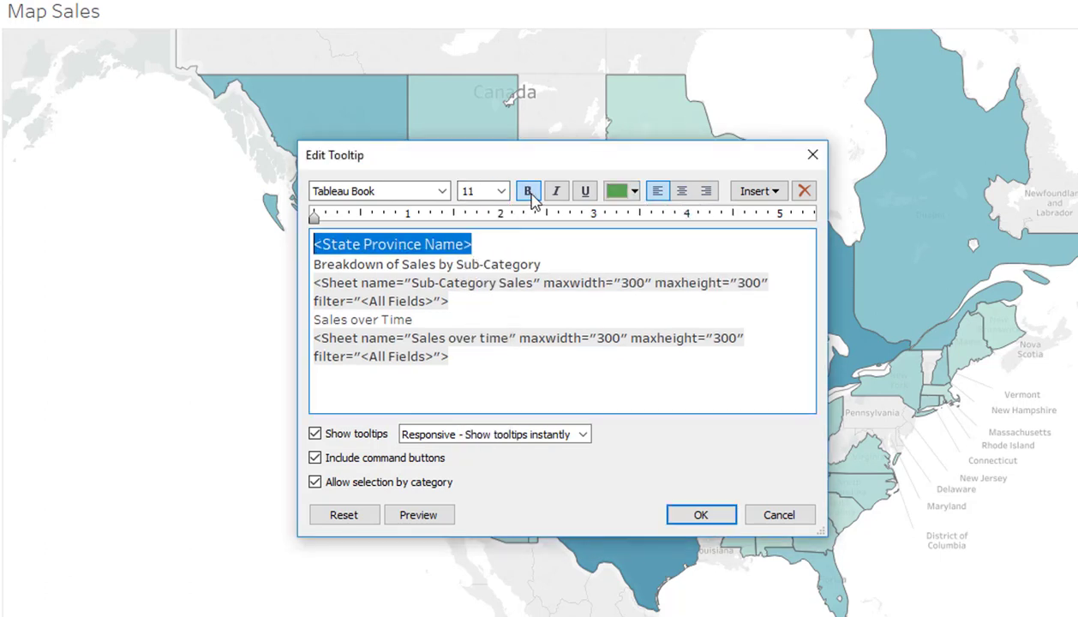
click(527, 191)
click(682, 191)
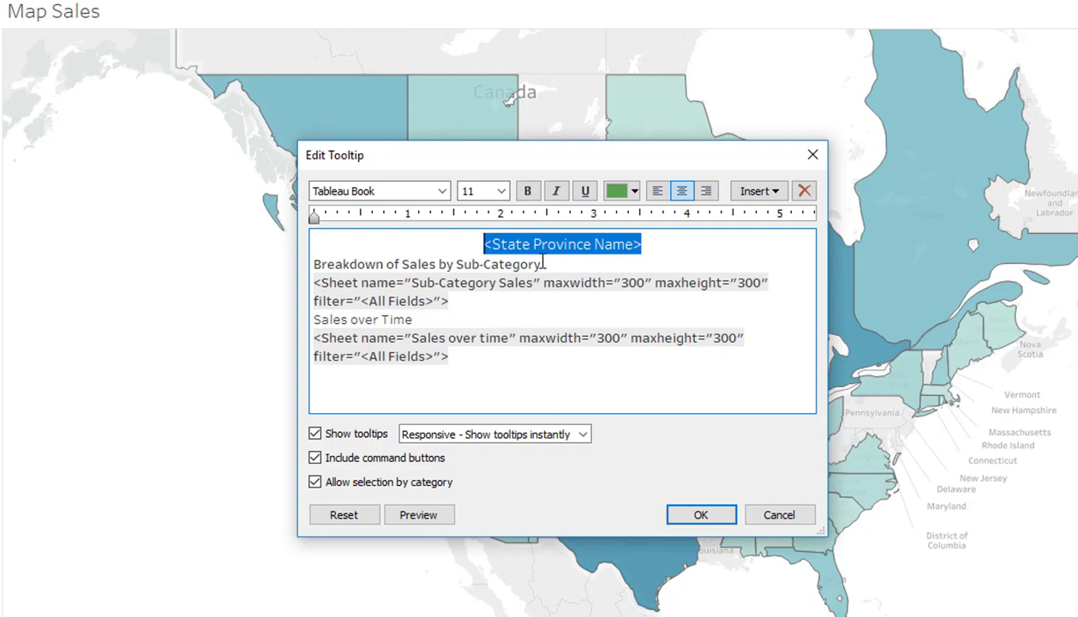
Step: Colour both the breakdown and Sales over Time headings blue-grey
drag(540, 264, 269, 257)
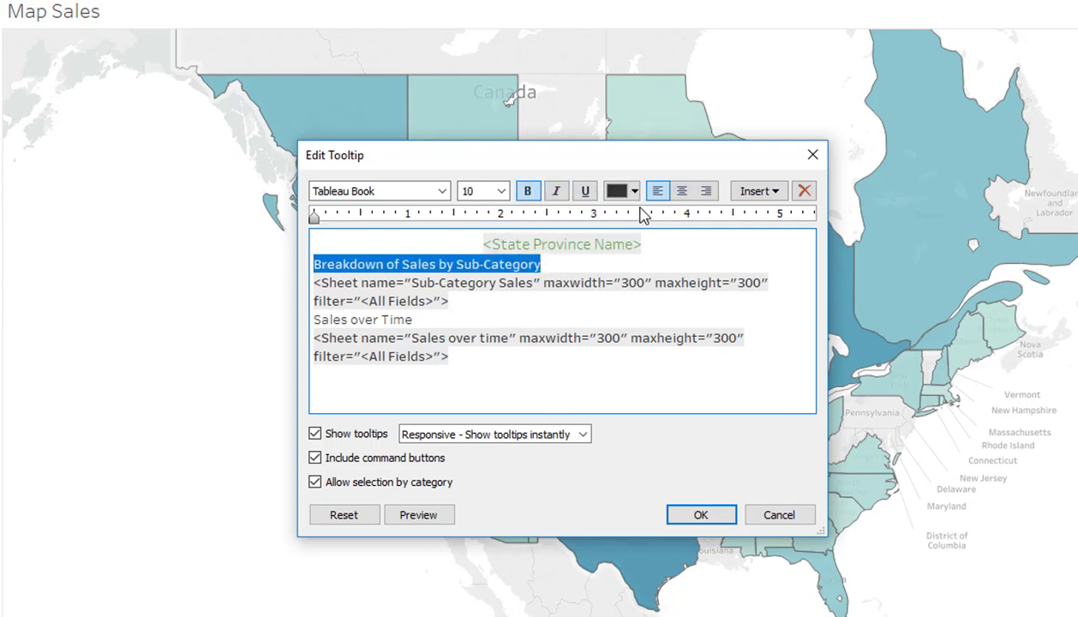
click(634, 191)
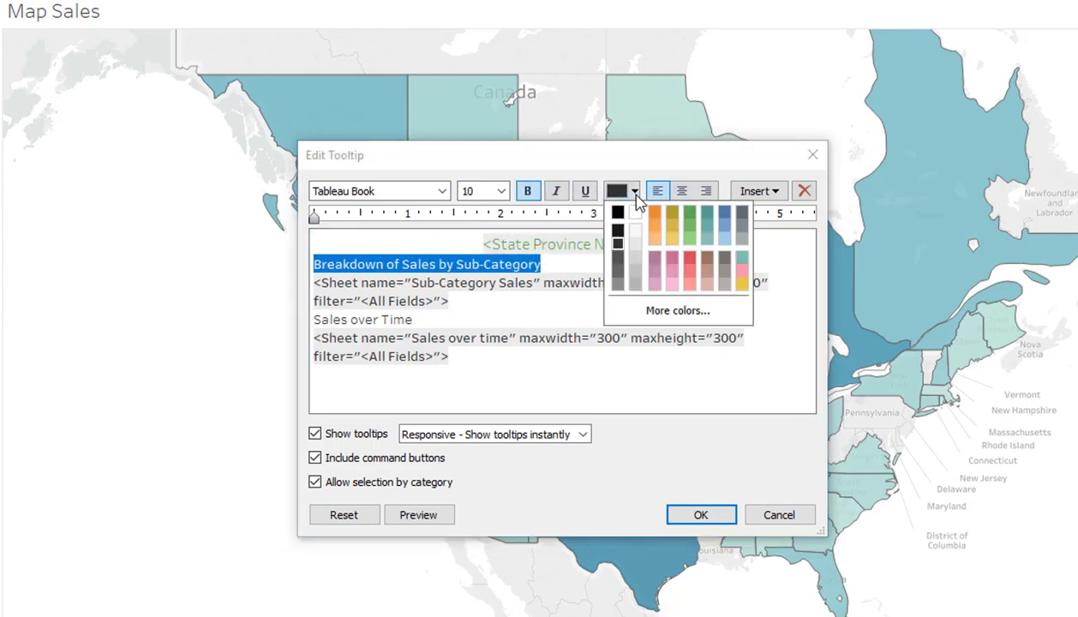
click(726, 216)
drag(454, 317, 310, 317)
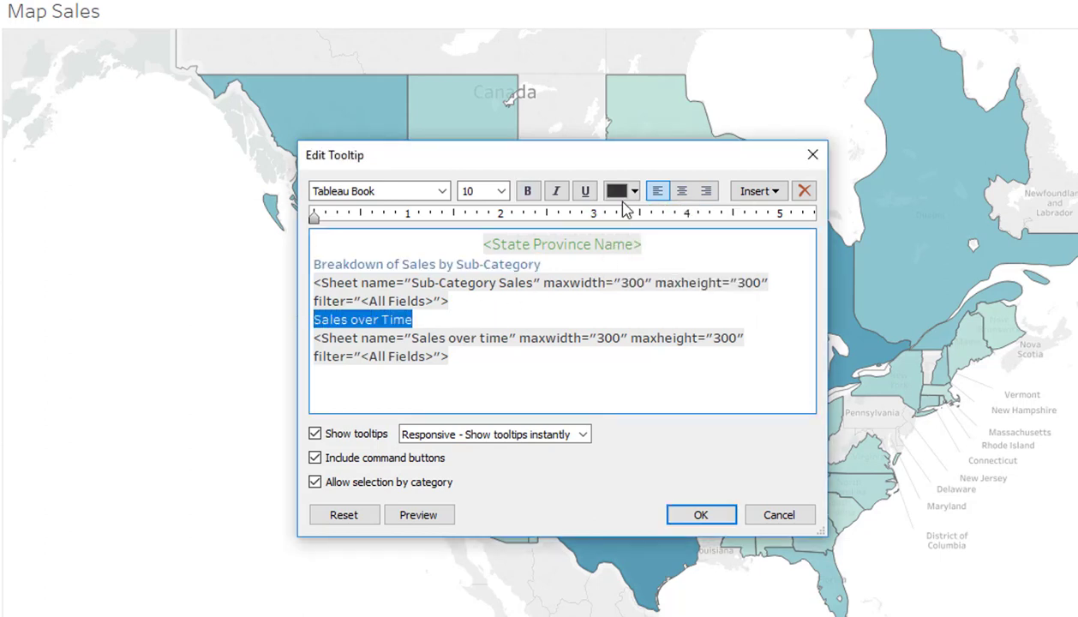
click(634, 193)
click(732, 217)
Step: Centre both headings and both embedded sheet lines in the tooltip
drag(544, 264, 257, 267)
key(Right)
click(682, 190)
drag(415, 319, 308, 318)
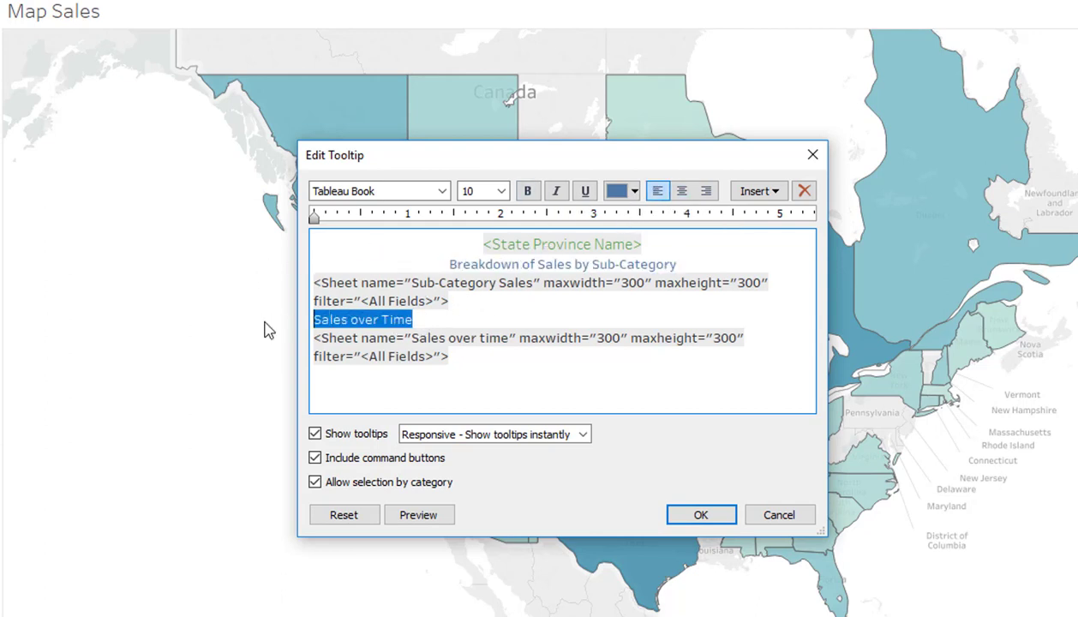
click(682, 190)
drag(448, 301, 262, 276)
click(682, 191)
drag(449, 358, 285, 326)
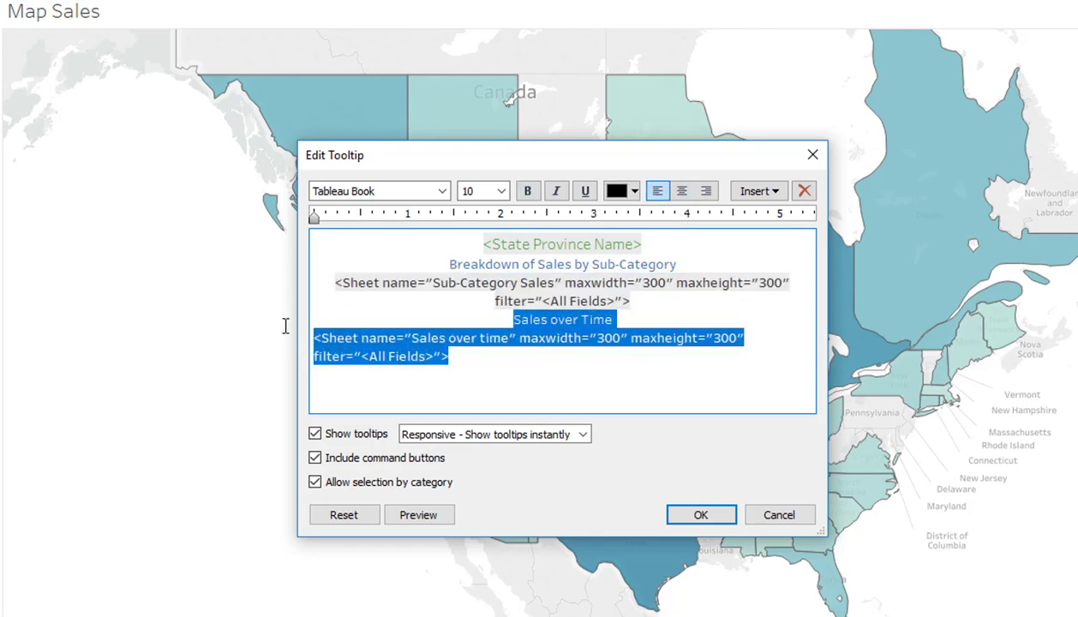
click(682, 190)
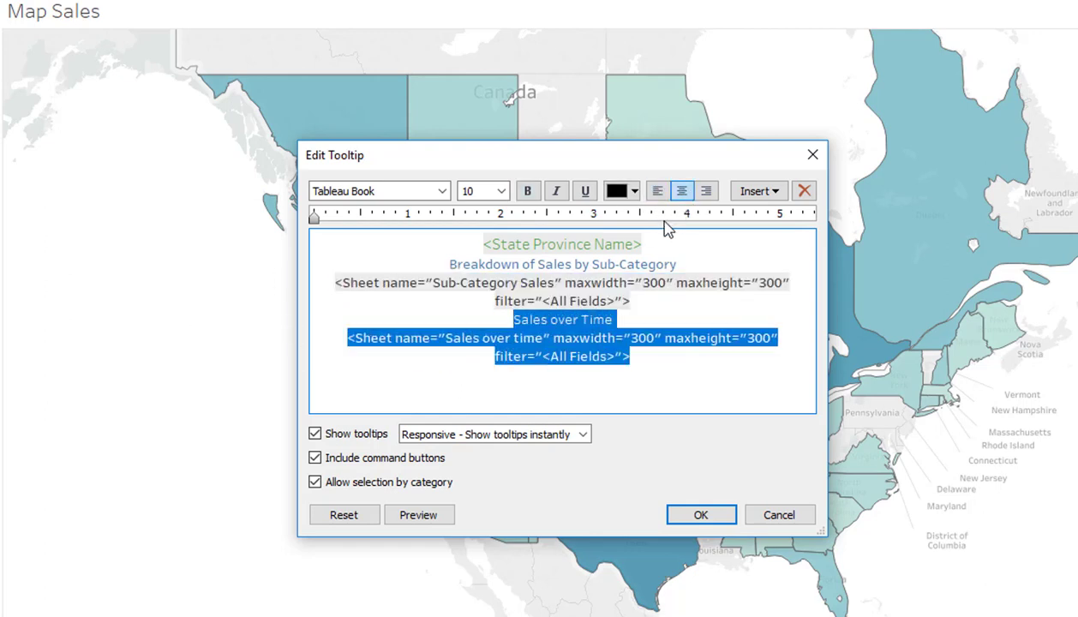
click(438, 317)
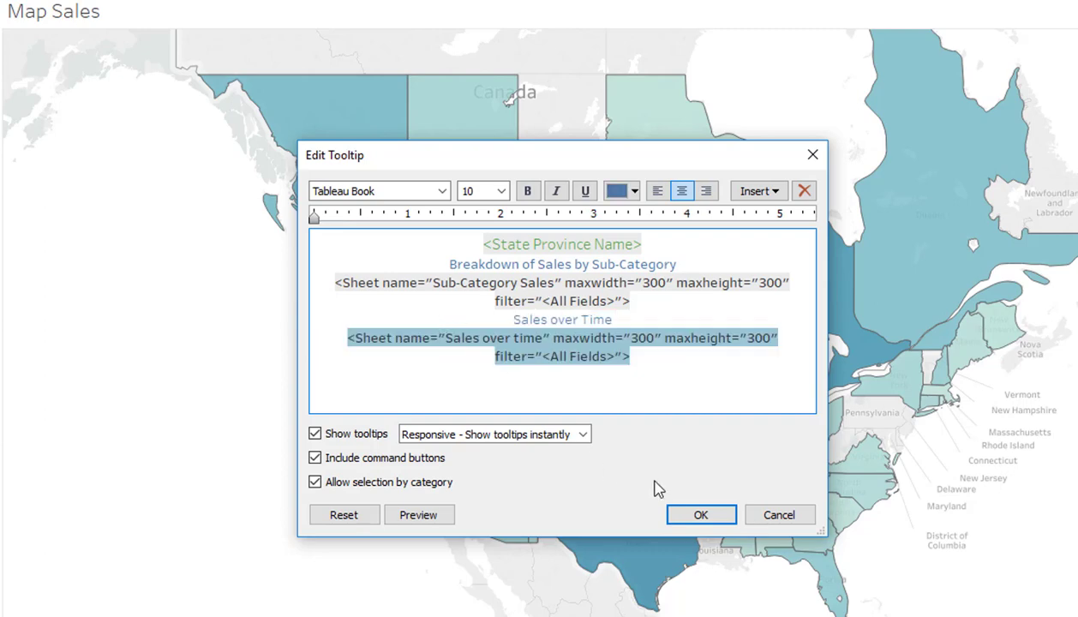
Step: Apply the formatted tooltip and preview it on a state such as Alberta
click(700, 517)
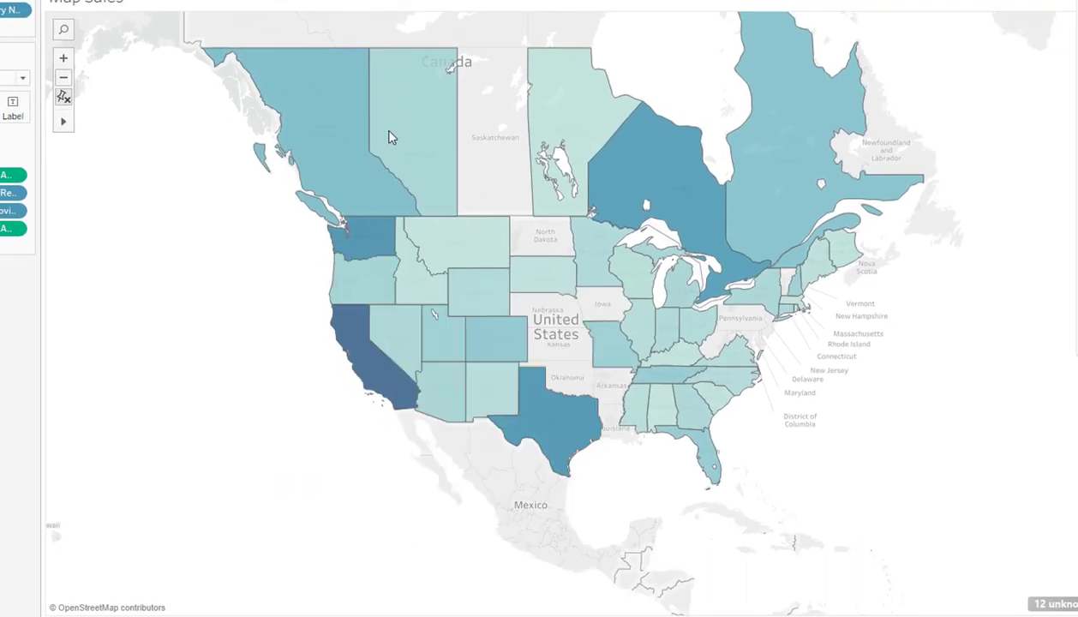
mouse_move(406, 130)
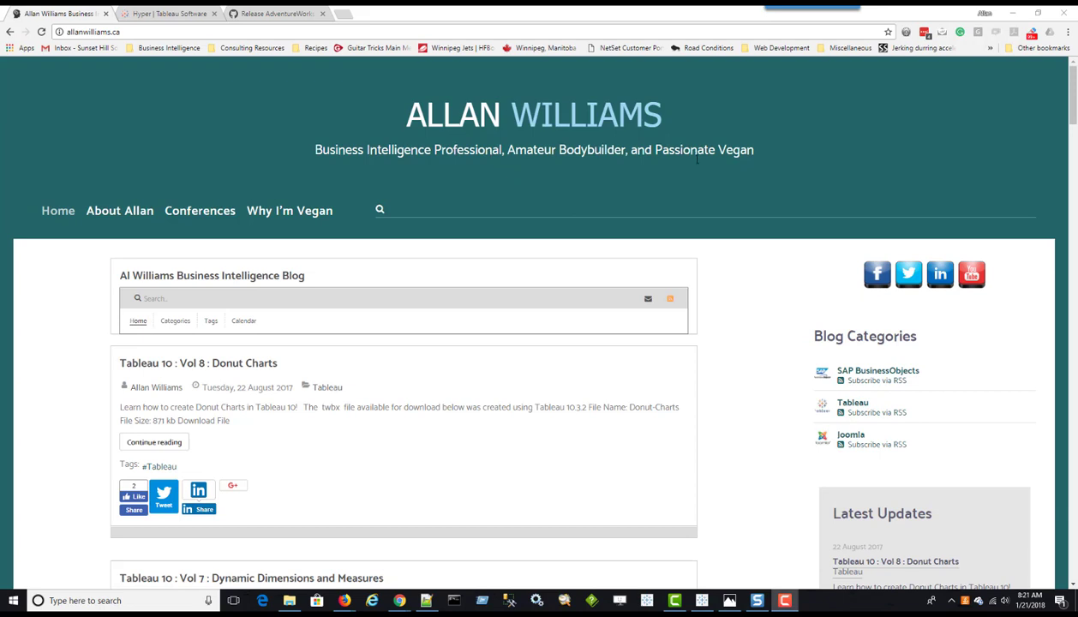
Step: Go to the blog's 'Why I'm Vegan' article, dated January 6, 2018, and skim through it
click(312, 214)
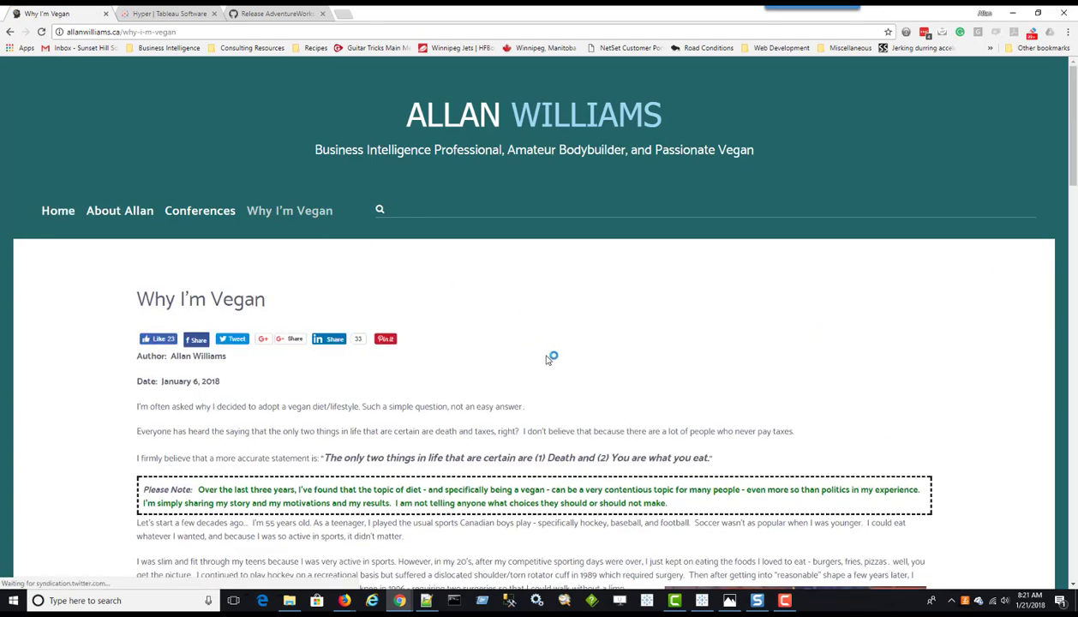
scroll(548, 360, down, 3)
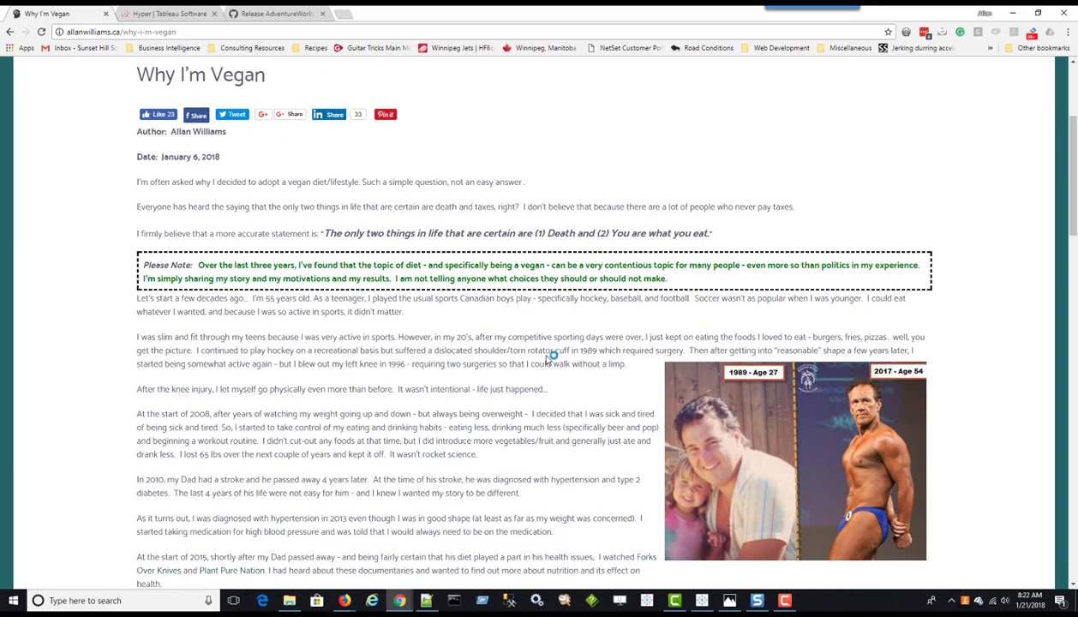
scroll(546, 355, down, 1)
scroll(514, 343, up, 4)
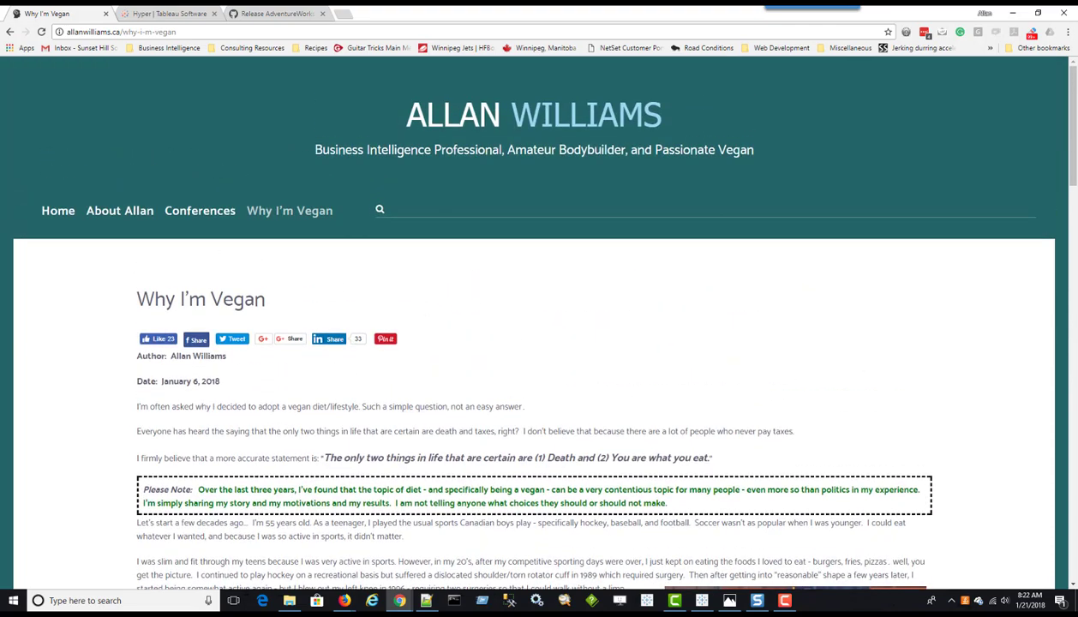